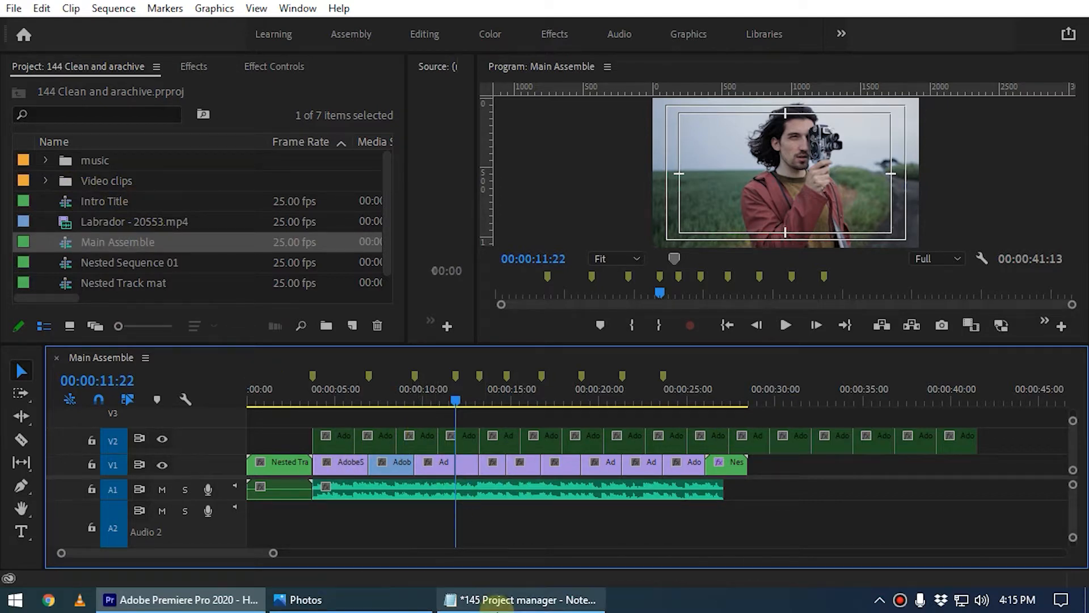
Switch to Notepad to review the list of Project Manager uses, and return to Premiere Pro.
{"action": "left_click", "coordinate": [523, 600]}
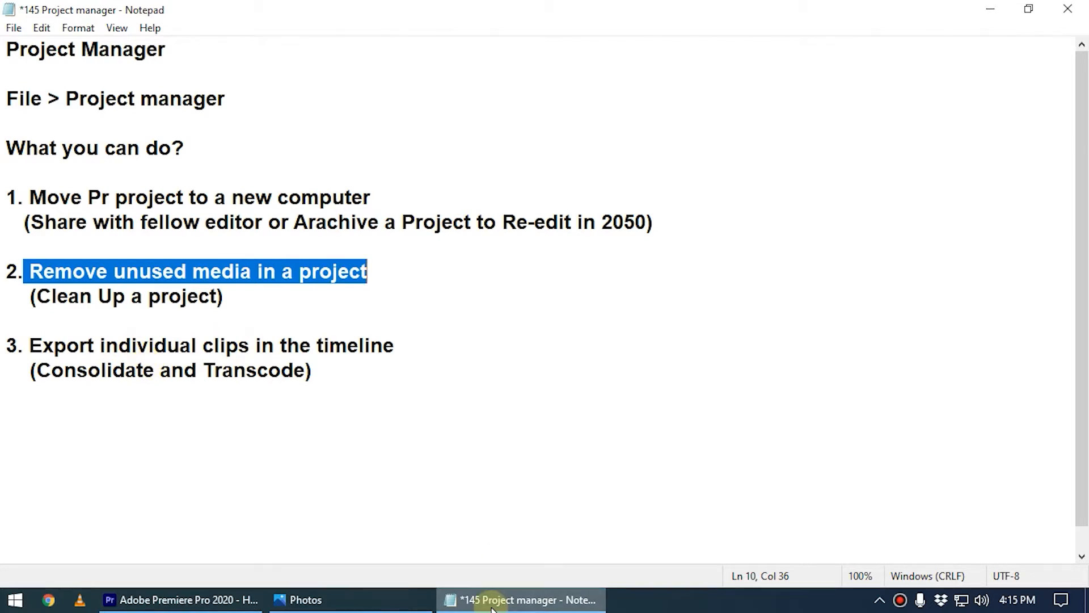
{"action": "left_click", "coordinate": [477, 600]}
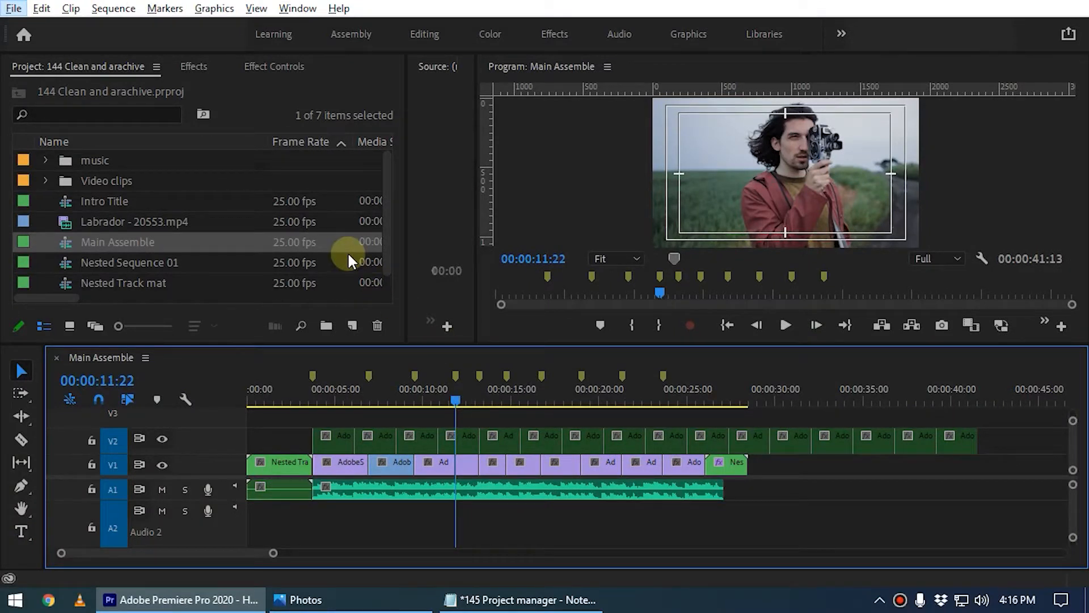
Reveal the project in File Explorer to inspect the 144 Clean and arachive file, and minimize the folder window.
{"action": "right_click", "coordinate": [103, 67]}
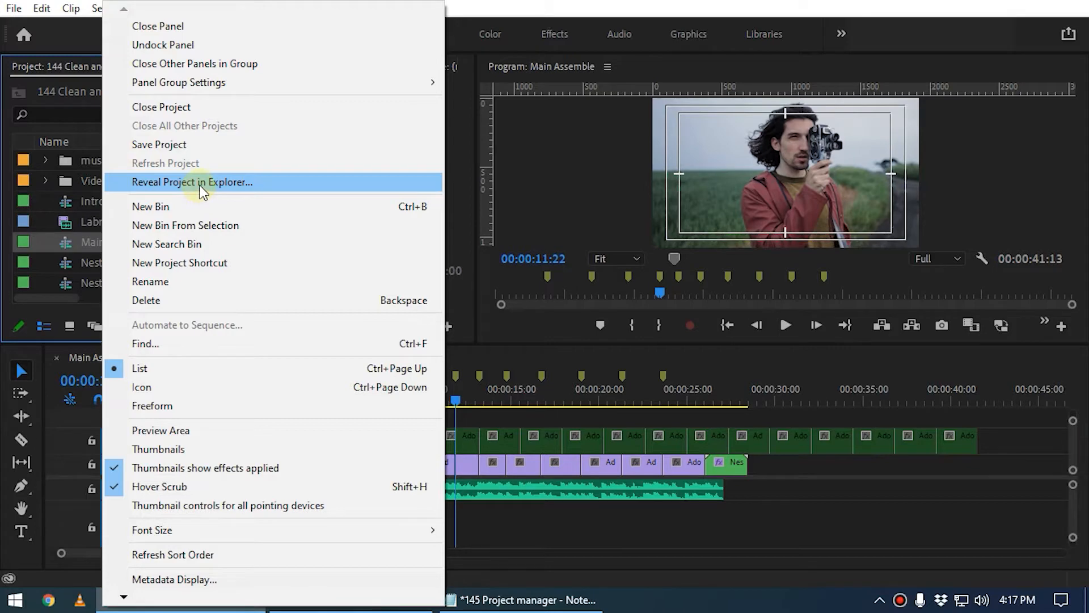
{"action": "left_click", "coordinate": [215, 180]}
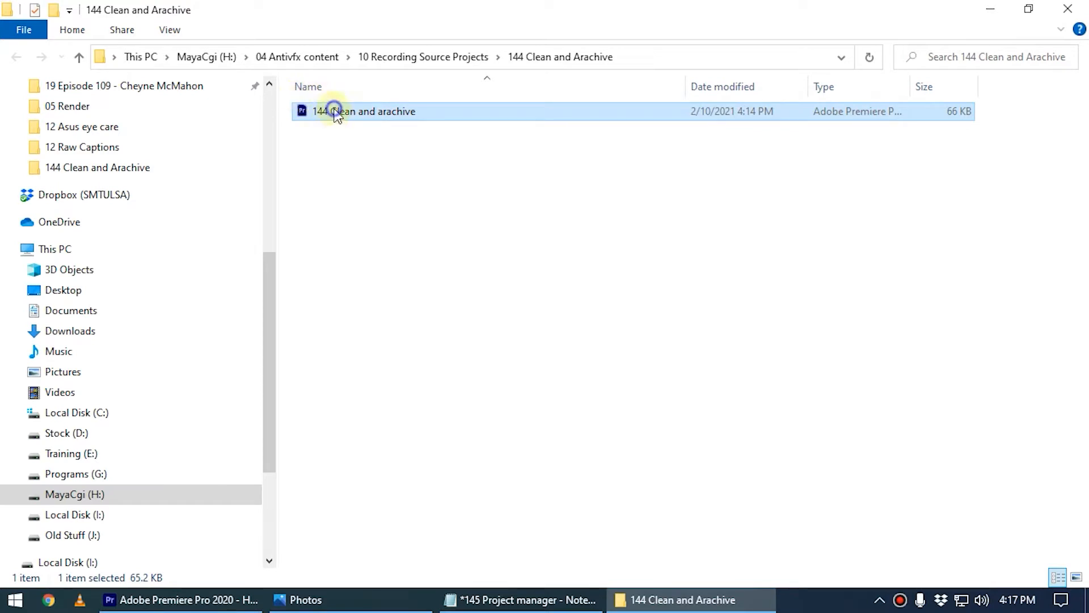
{"action": "double_click", "coordinate": [335, 111]}
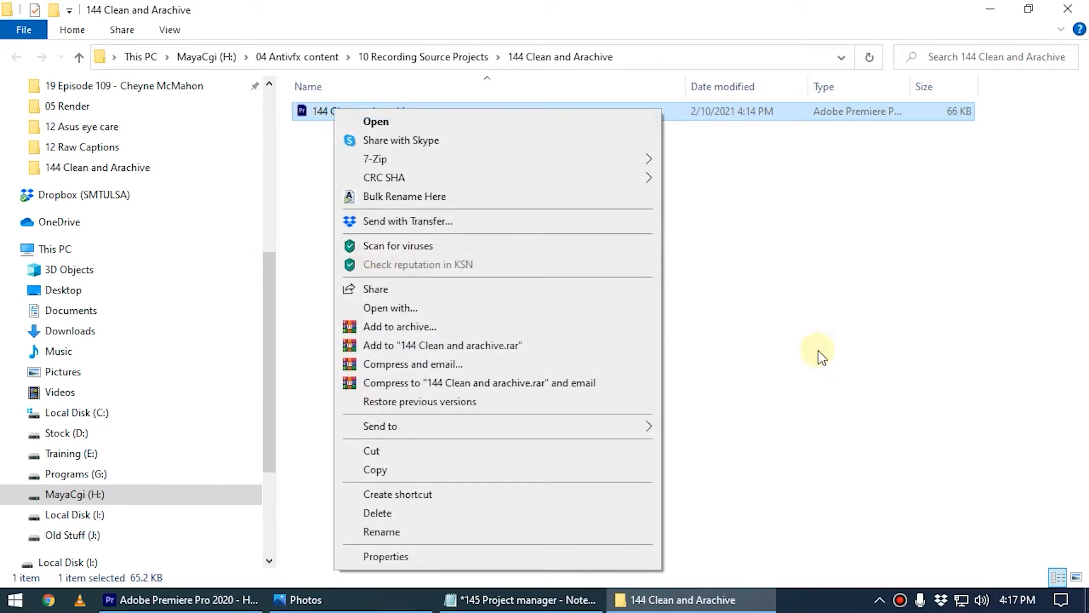
{"action": "left_click", "coordinate": [818, 351]}
{"action": "left_click", "coordinate": [377, 112]}
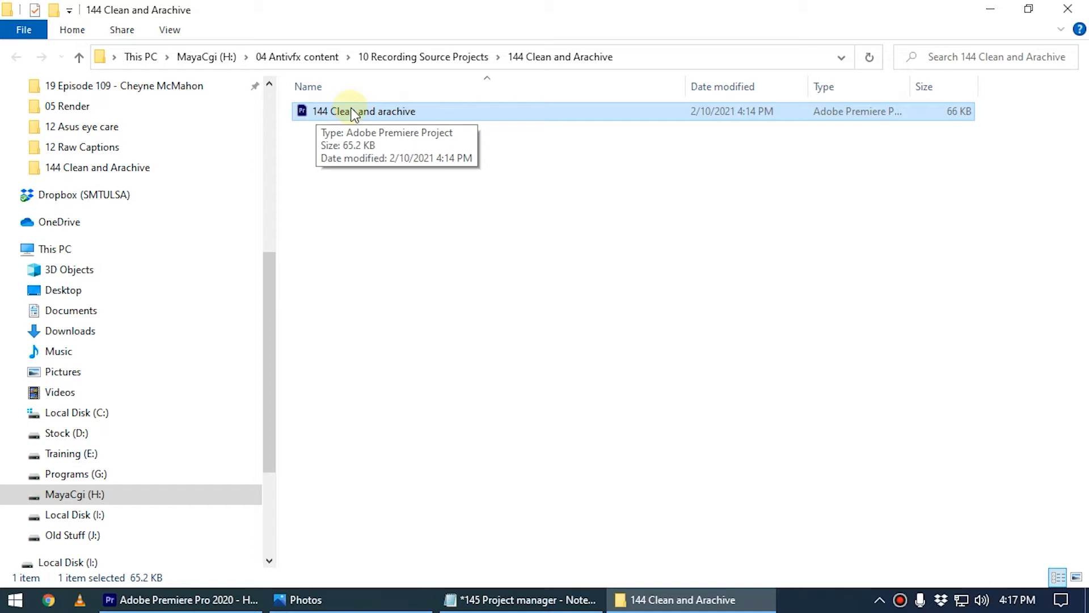
{"action": "left_click", "coordinate": [990, 8]}
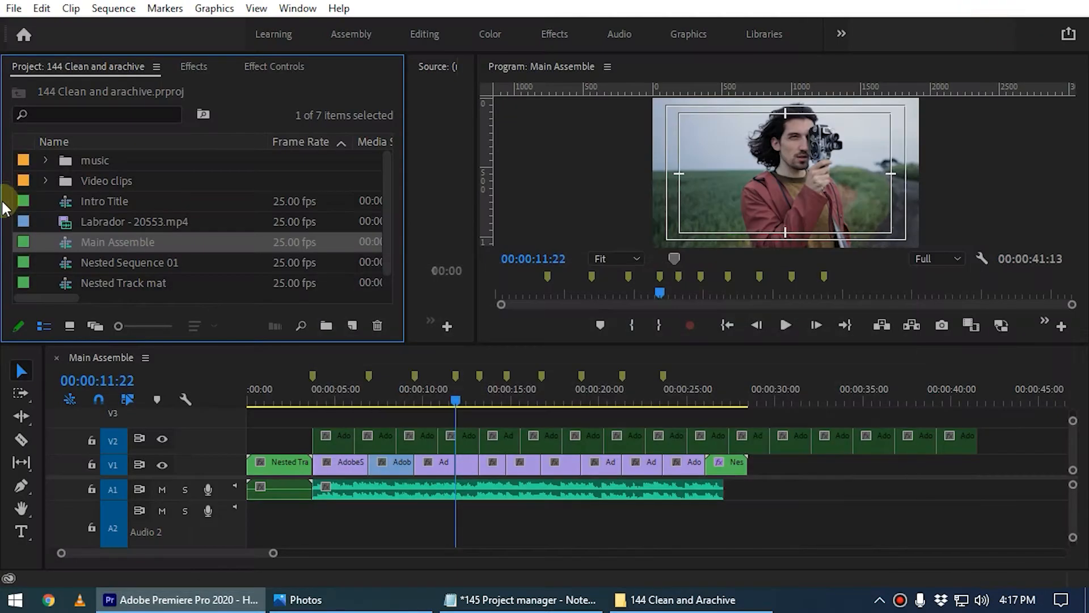
Expand the music and Video clips bins to look over the project's media, including Labrador - 20553.mp4 and Ballerina.mp3.
{"action": "left_click", "coordinate": [95, 179]}
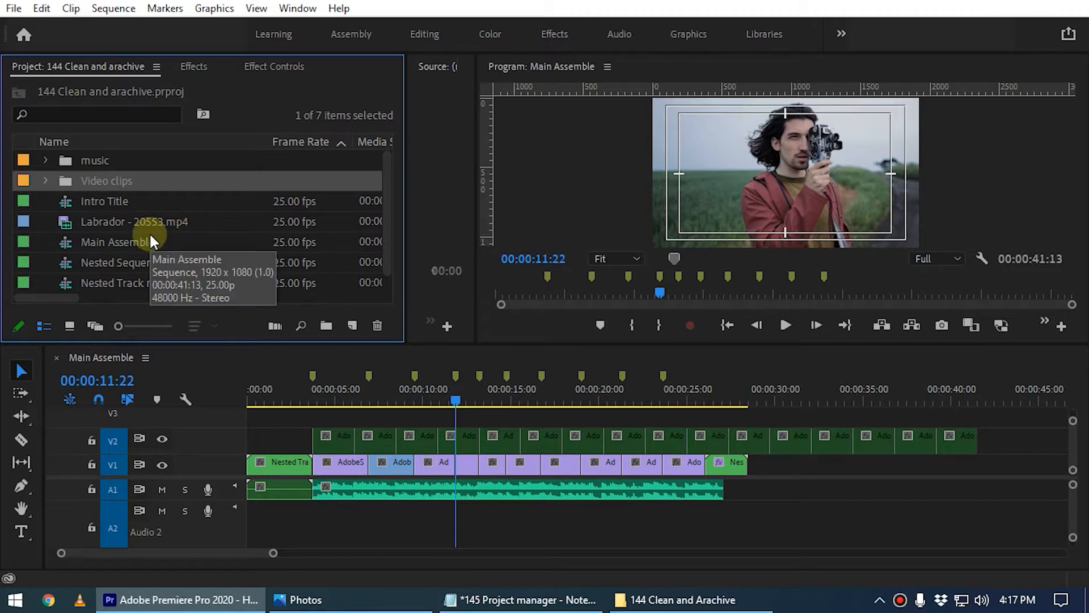
{"action": "left_click", "coordinate": [167, 226]}
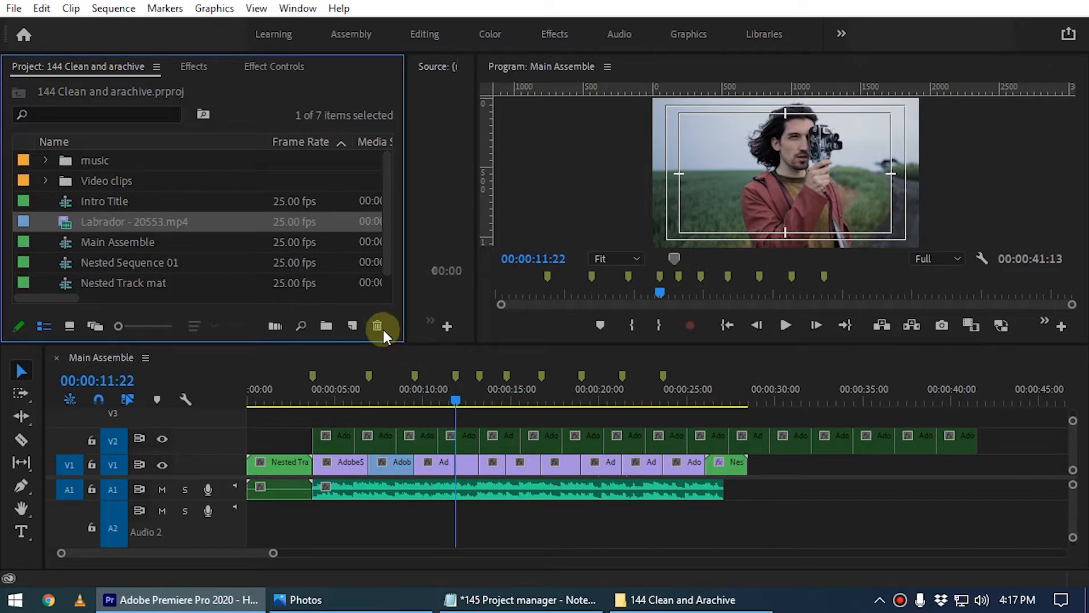
{"action": "left_click", "coordinate": [53, 161]}
{"action": "left_click", "coordinate": [92, 176]}
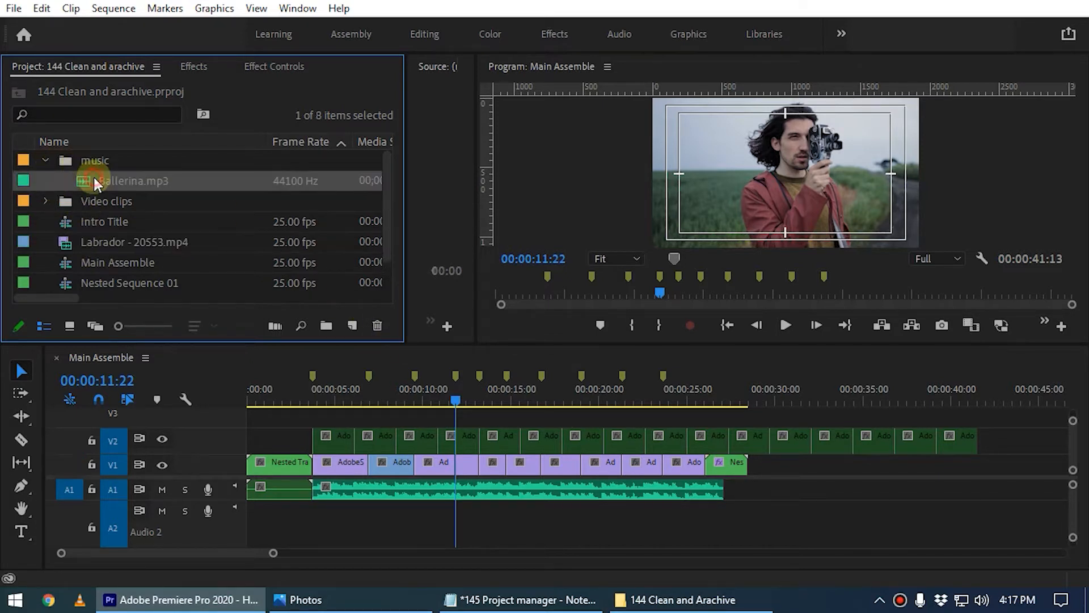
{"action": "left_click", "coordinate": [52, 197]}
{"action": "left_click", "coordinate": [48, 202]}
{"action": "left_click", "coordinate": [128, 225]}
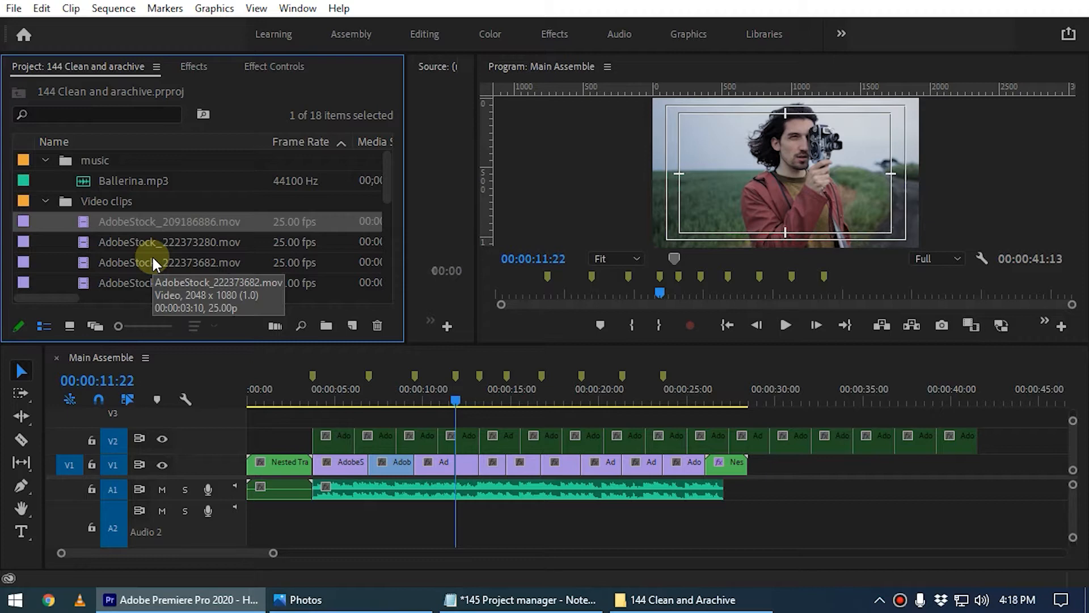
Open the Project Manager and place its dialog so that the sequence list and all settings are accessible.
{"action": "left_click", "coordinate": [12, 10]}
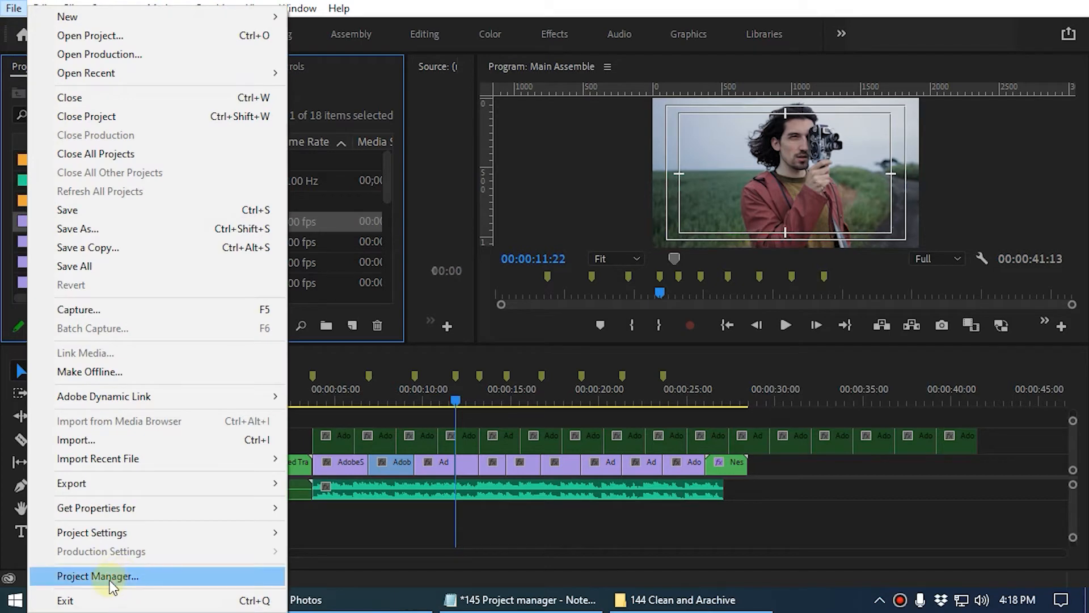
{"action": "left_click", "coordinate": [139, 577]}
{"action": "left_click_drag", "start_coordinate": [464, 59], "coordinate": [399, 49]}
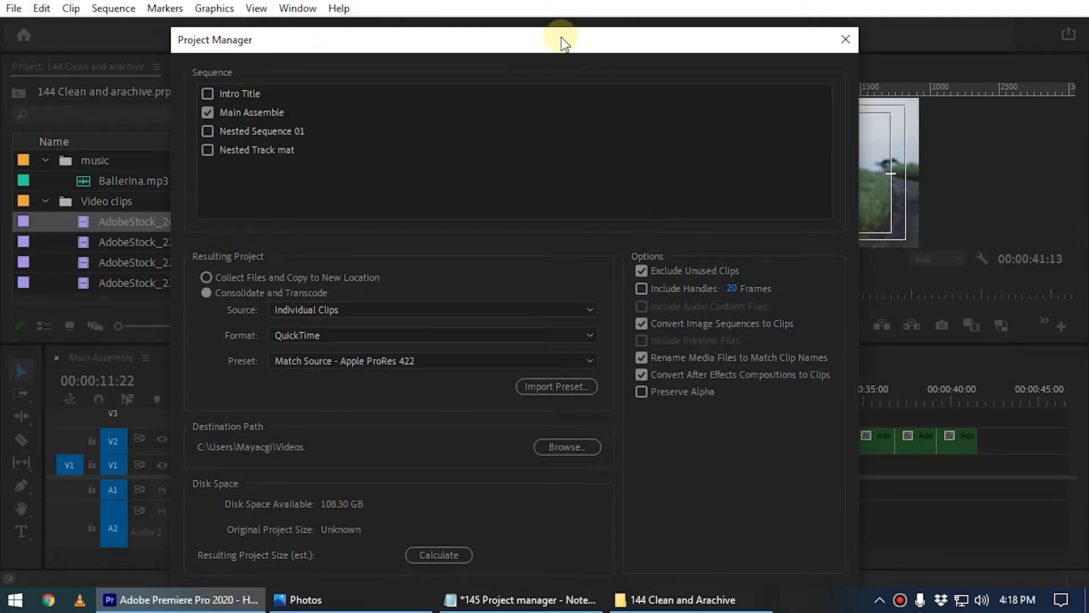
{"action": "left_click_drag", "start_coordinate": [561, 37], "coordinate": [548, 10]}
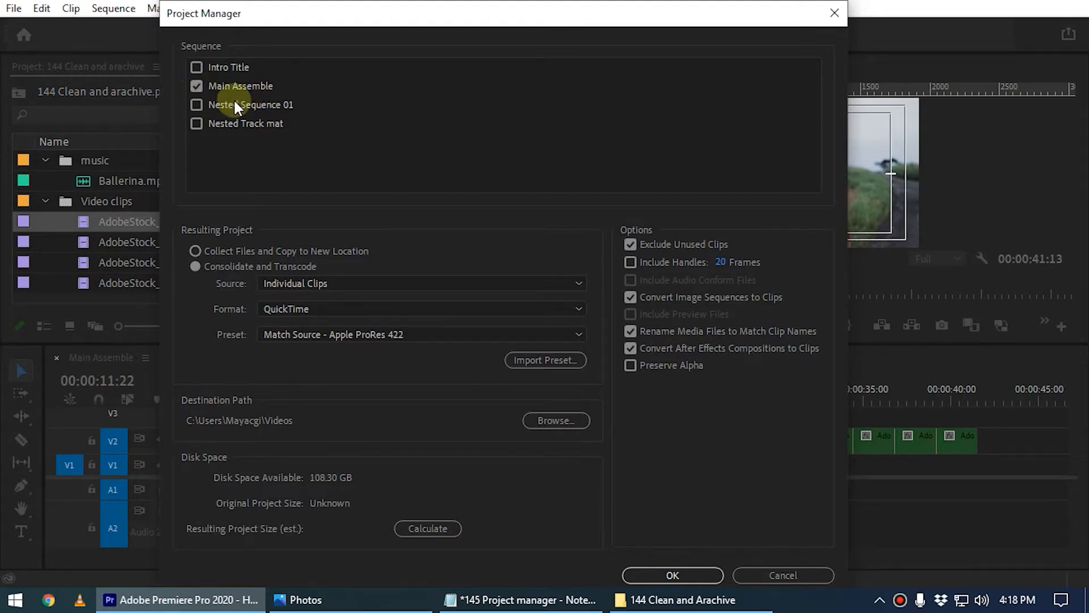
{"action": "left_click_drag", "start_coordinate": [355, 13], "coordinate": [441, 22]}
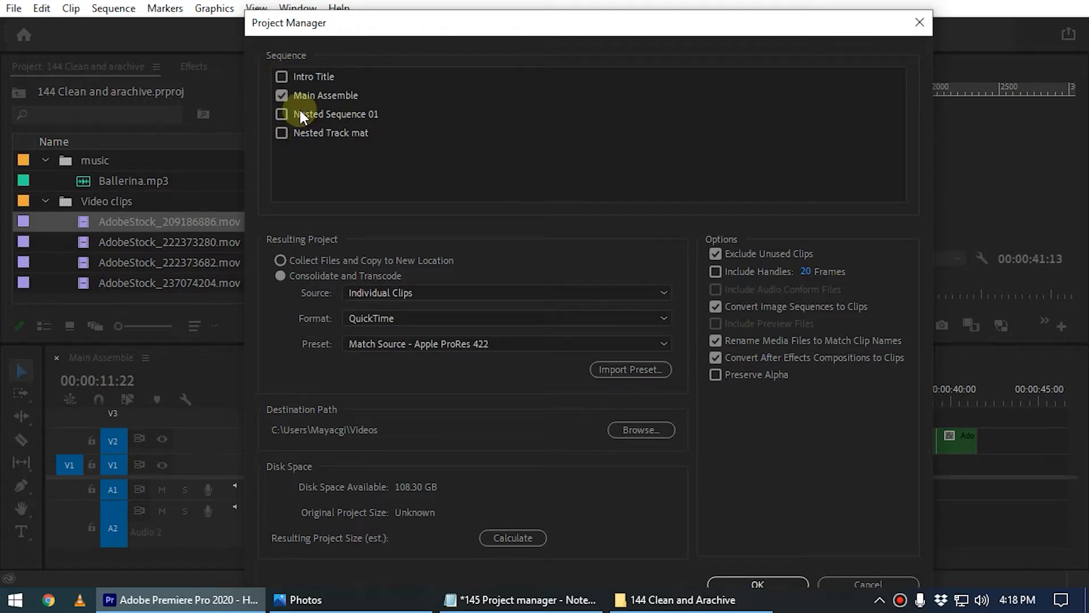
Toggle the listed sequences on and off, restoring the selection to Main Assemble only.
{"action": "left_click", "coordinate": [281, 76]}
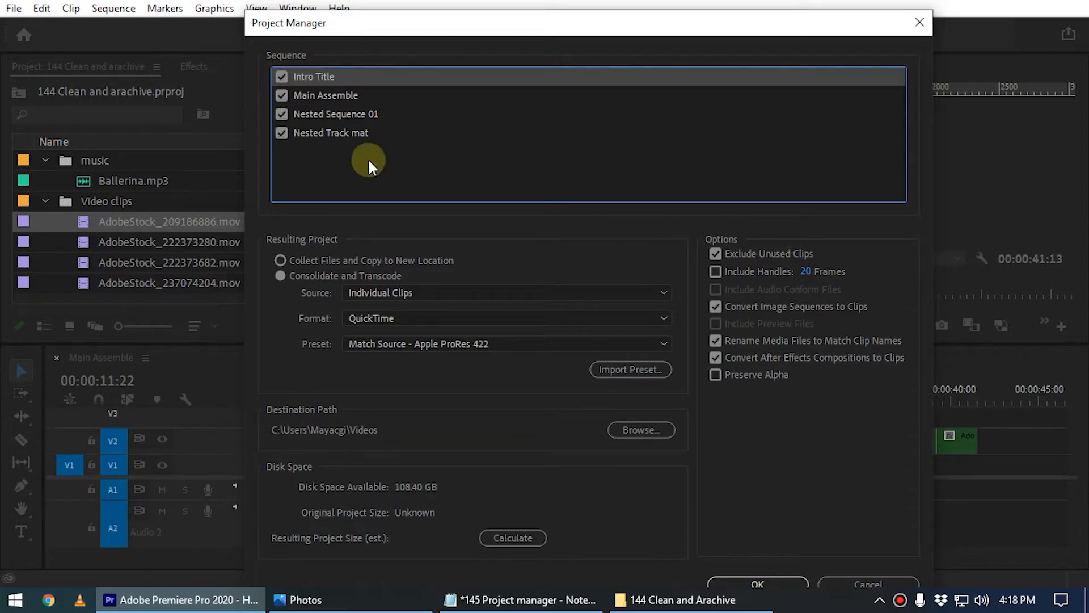
{"action": "left_click", "coordinate": [281, 78]}
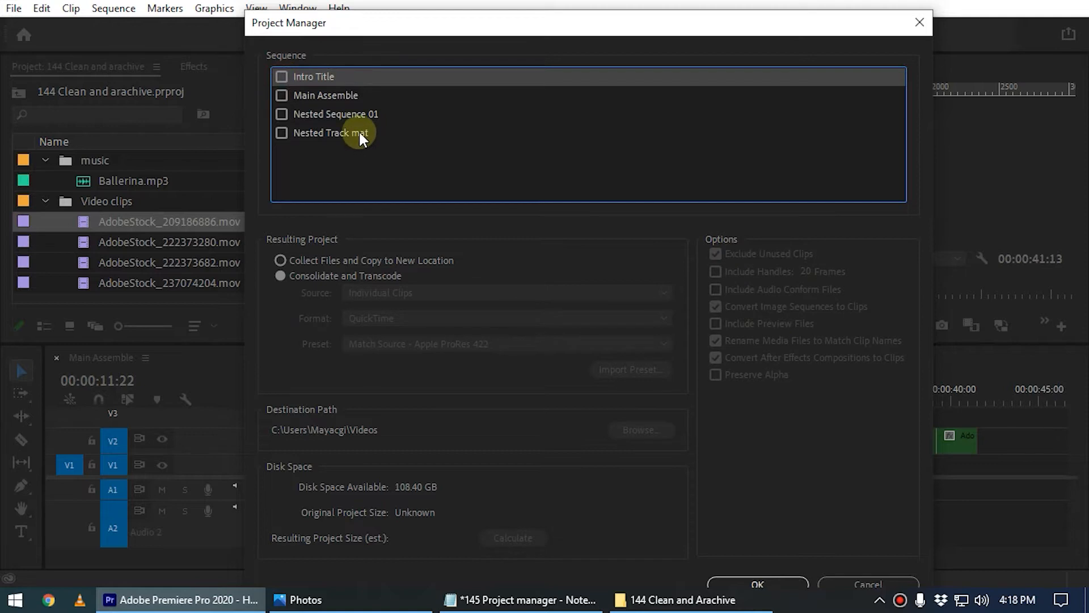
{"action": "left_click", "coordinate": [281, 96]}
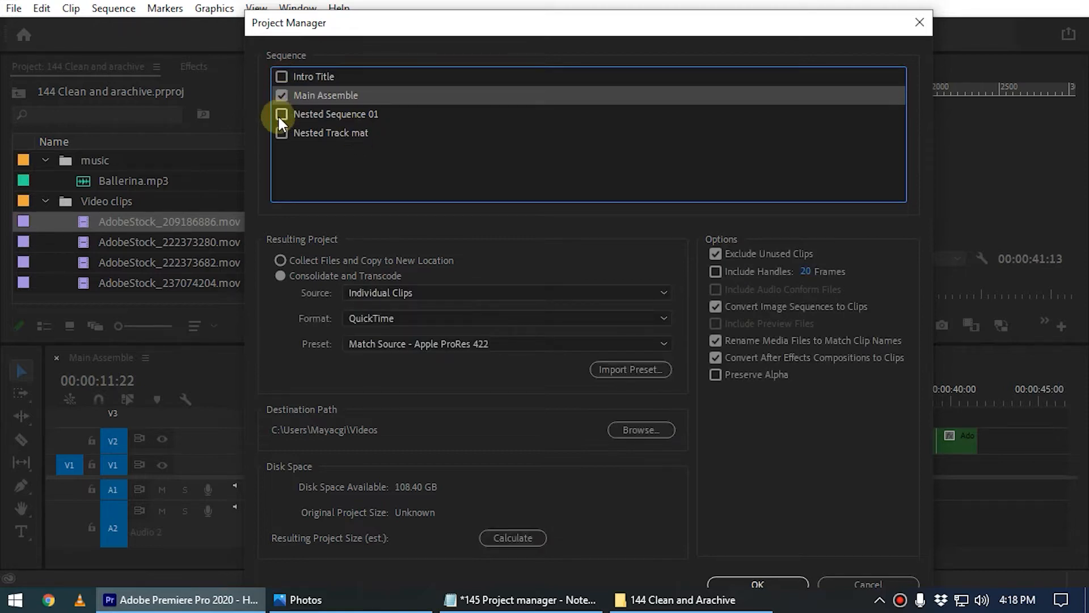
{"action": "left_click", "coordinate": [282, 115]}
{"action": "left_click", "coordinate": [282, 114]}
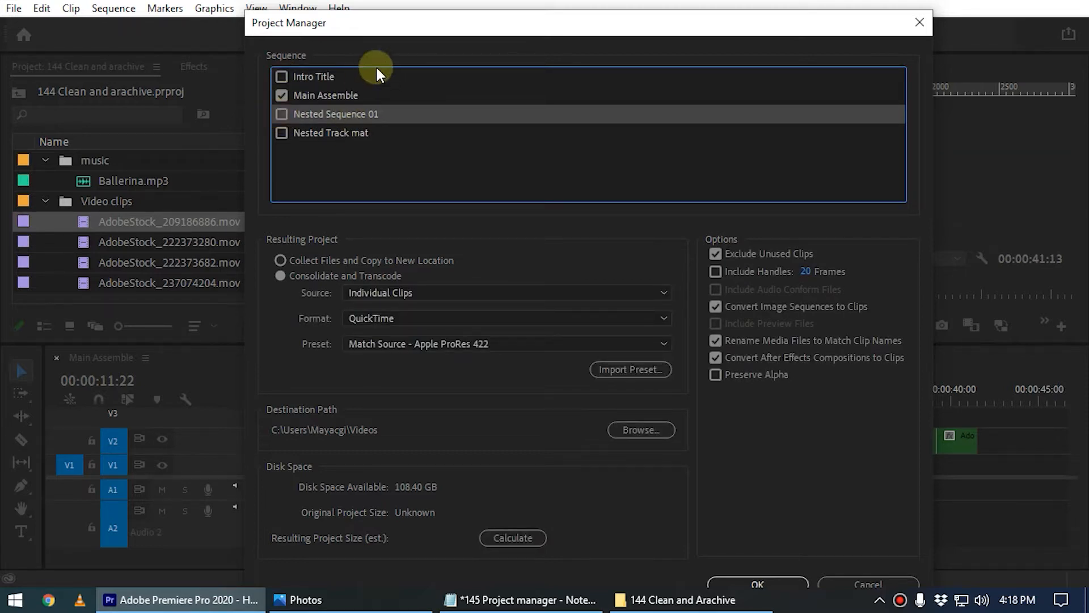
Set the resulting project to Collect Files and Copy to New Location.
{"action": "left_click_drag", "start_coordinate": [427, 25], "coordinate": [661, 78]}
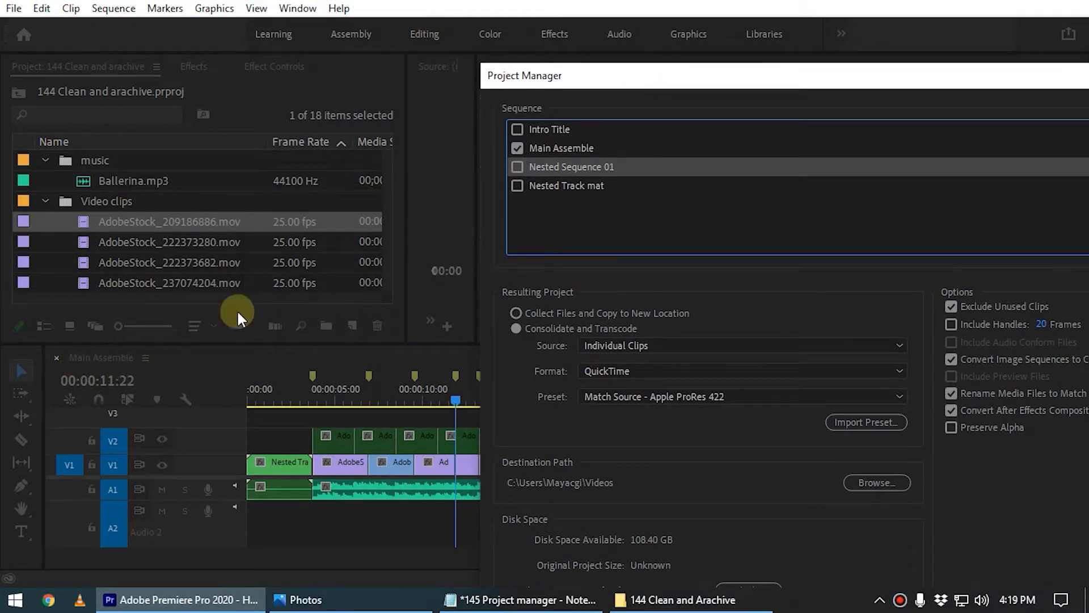
{"action": "left_click_drag", "start_coordinate": [706, 80], "coordinate": [381, 51]}
{"action": "left_click_drag", "start_coordinate": [474, 57], "coordinate": [477, 32]}
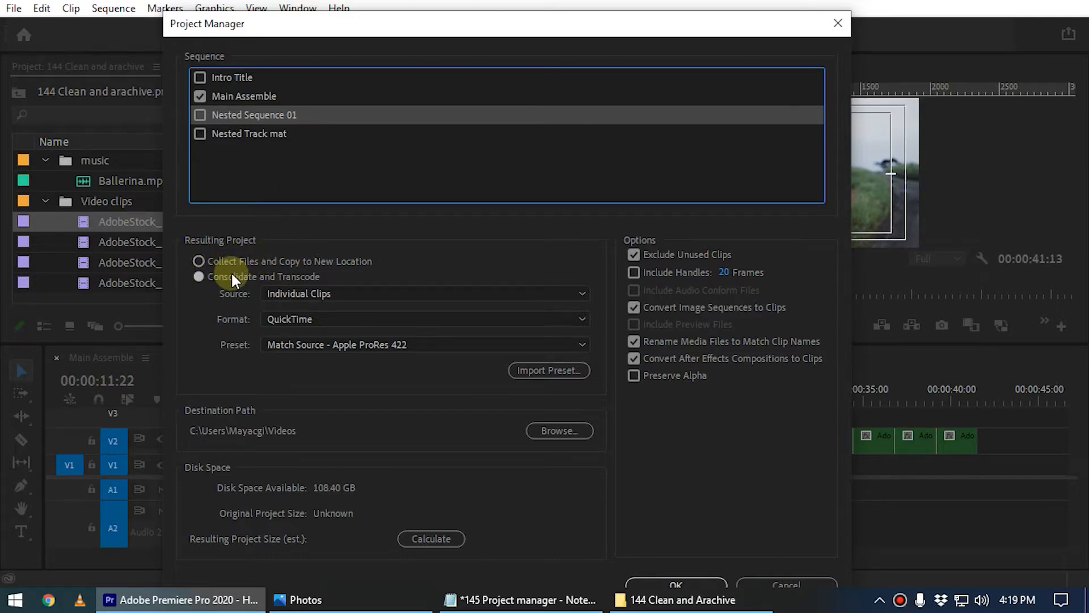
{"action": "left_click", "coordinate": [202, 262]}
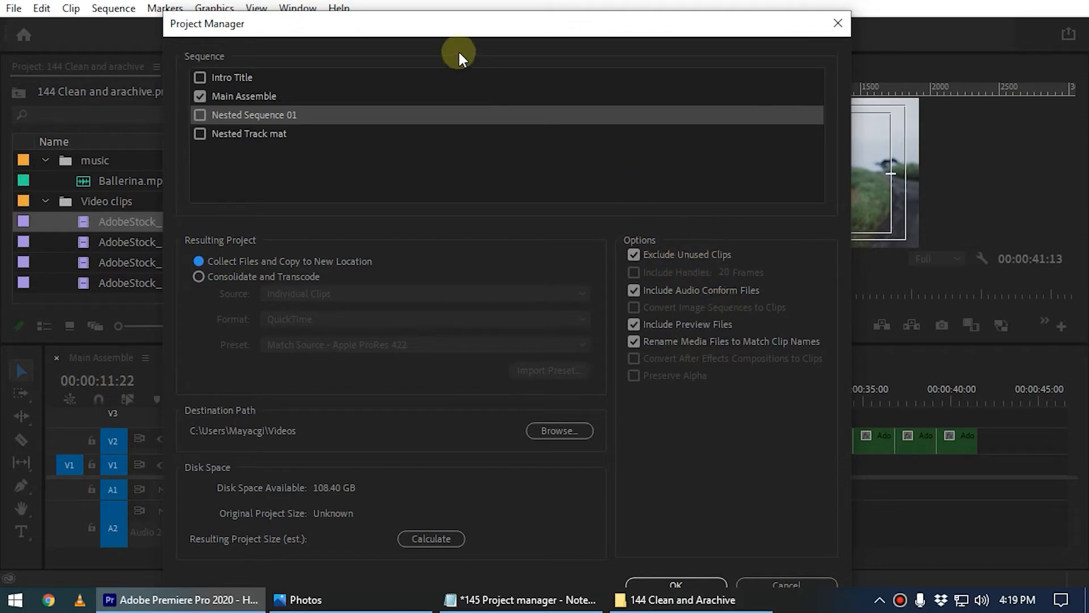
Choose the Videos folder as the destination path for the resulting project.
{"action": "left_click_drag", "start_coordinate": [449, 26], "coordinate": [584, 61]}
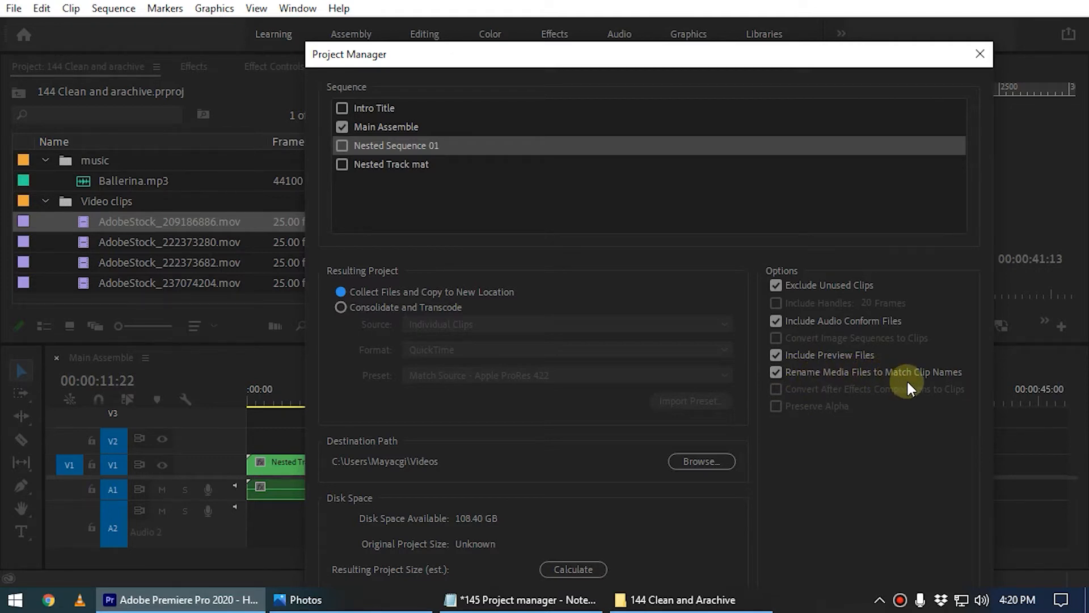
{"action": "left_click_drag", "start_coordinate": [613, 53], "coordinate": [883, 101]}
{"action": "left_click_drag", "start_coordinate": [961, 106], "coordinate": [706, 48]}
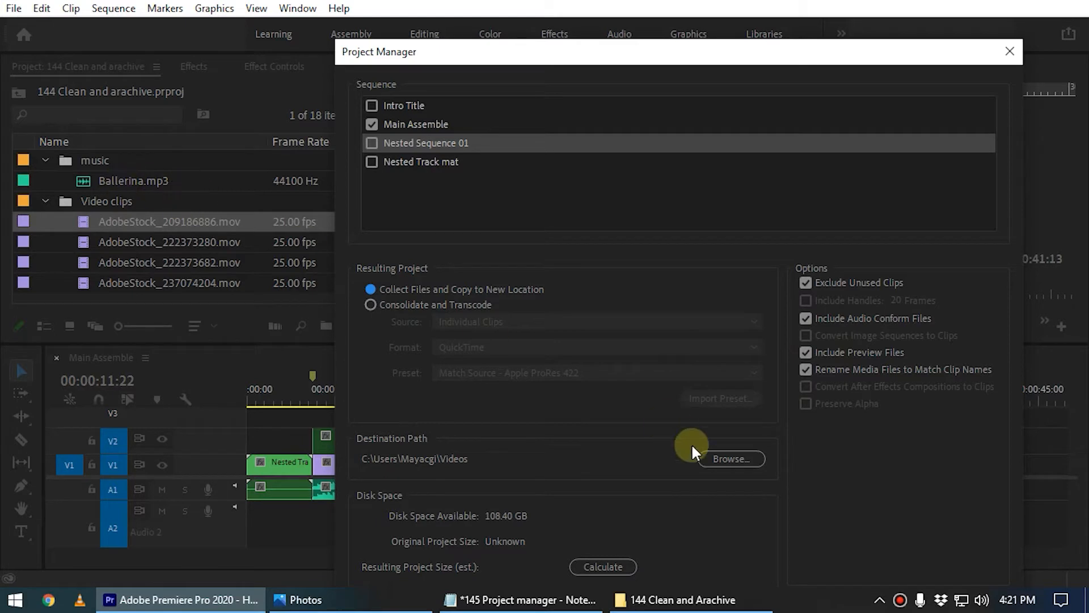
{"action": "left_click_drag", "start_coordinate": [688, 42], "coordinate": [551, 5]}
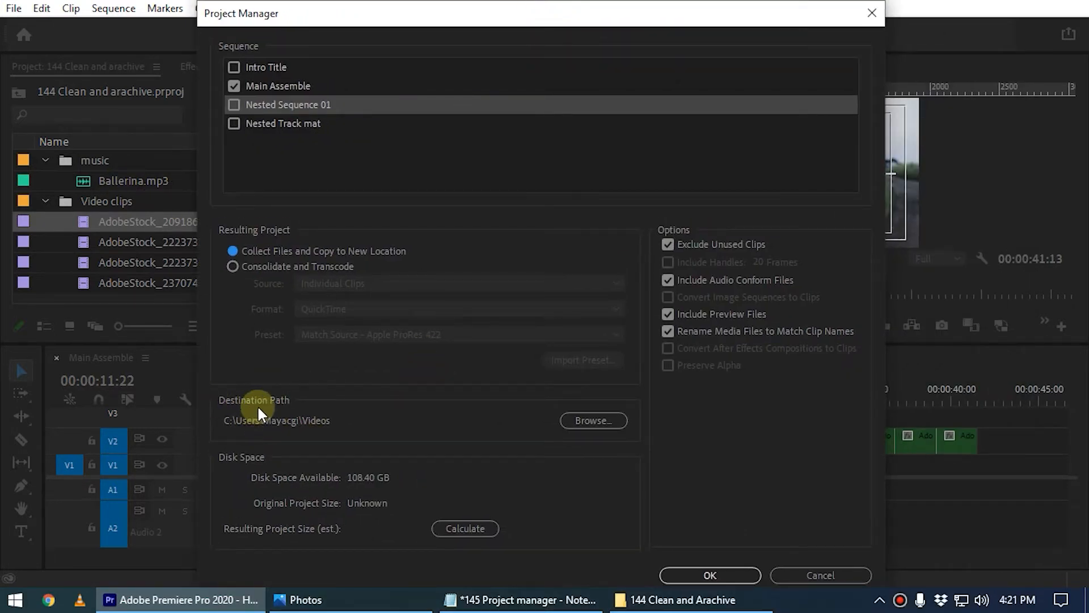
{"action": "left_click", "coordinate": [601, 424]}
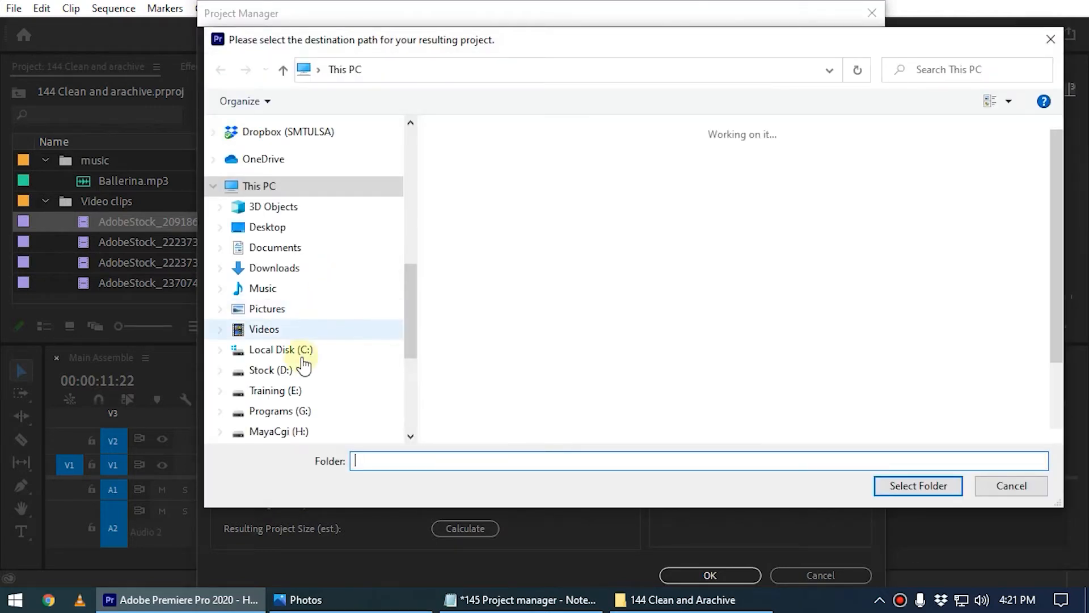
{"action": "left_click", "coordinate": [285, 327]}
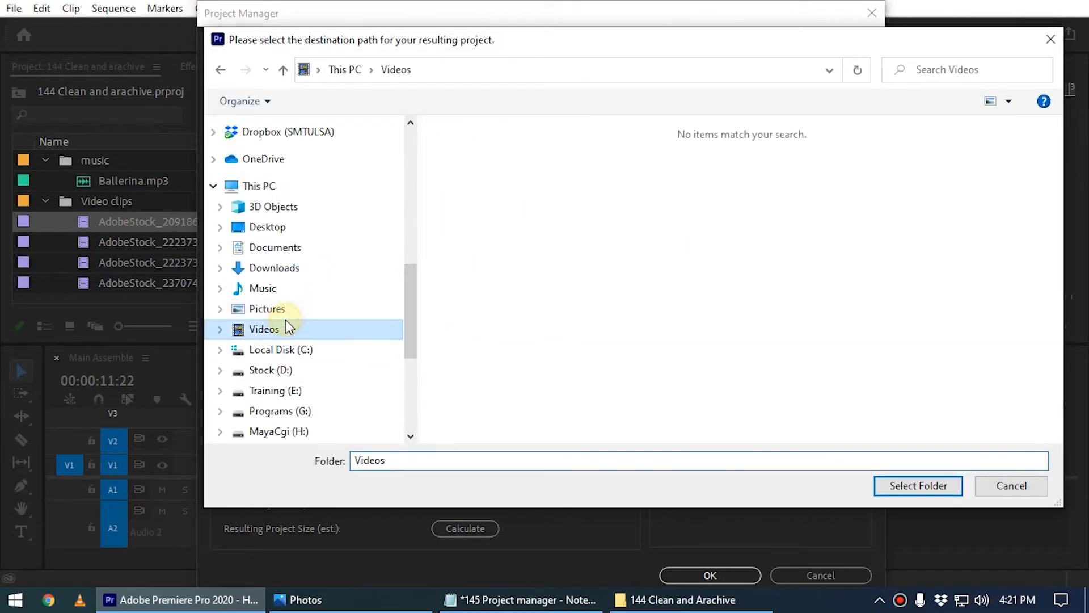
{"action": "left_click", "coordinate": [904, 489]}
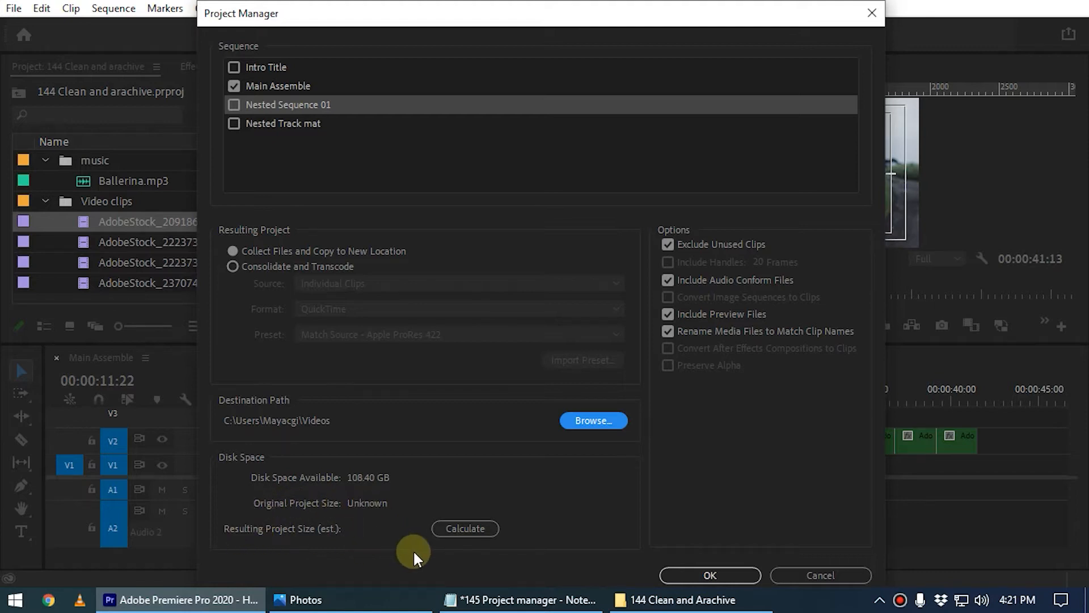
Calculate the resulting project size and run the file collection for Main Assemble.
{"action": "left_click", "coordinate": [466, 529]}
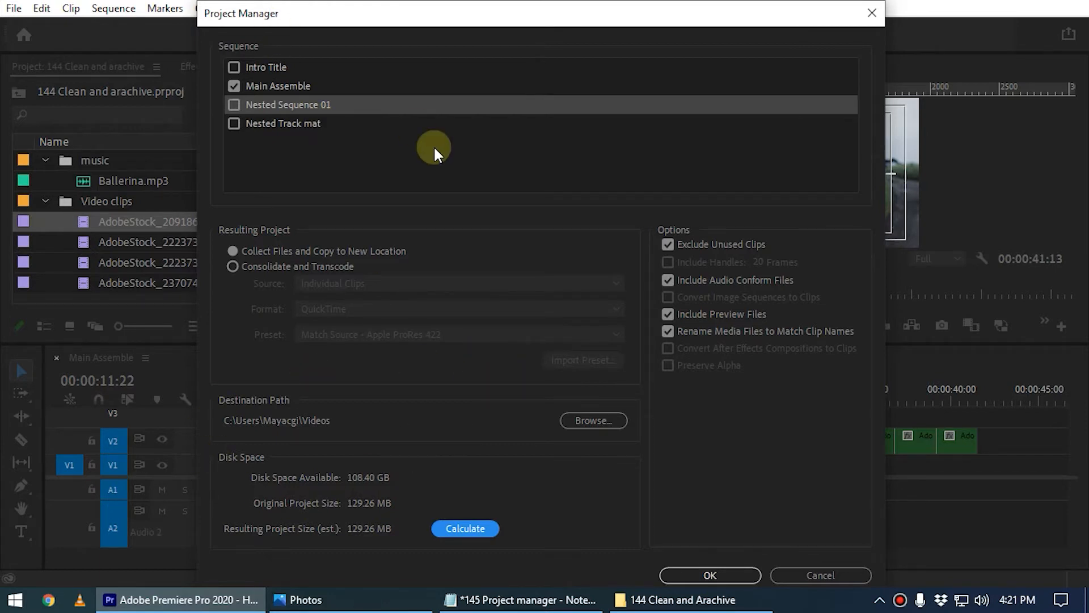
{"action": "left_click", "coordinate": [710, 575]}
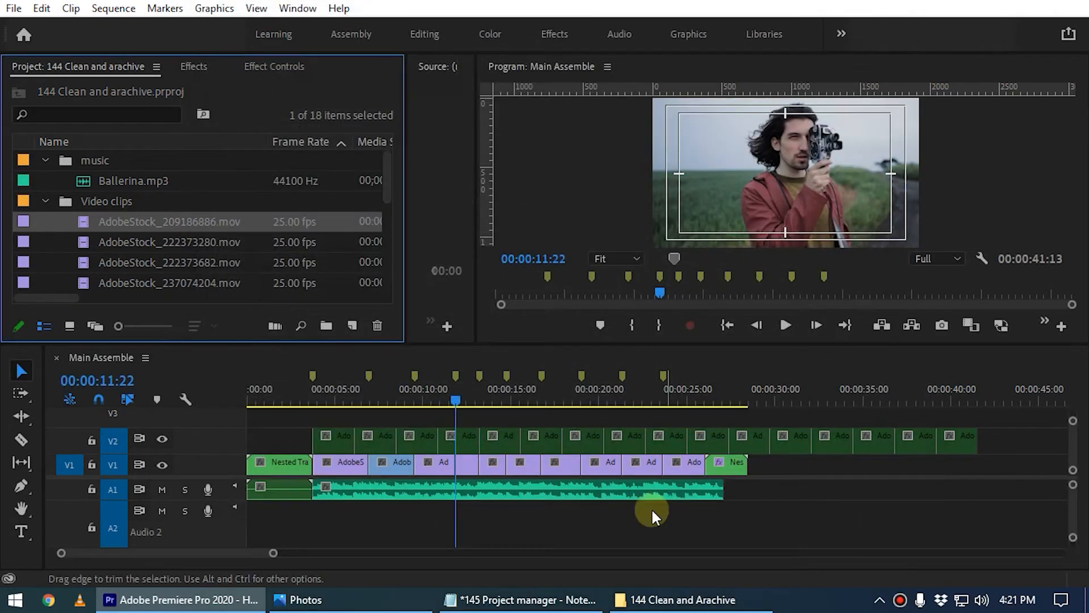
Switch to File Explorer and open the Copied_144 Clean and arachive folder in Videos to inspect the collected project and media files.
{"action": "left_click", "coordinate": [681, 606]}
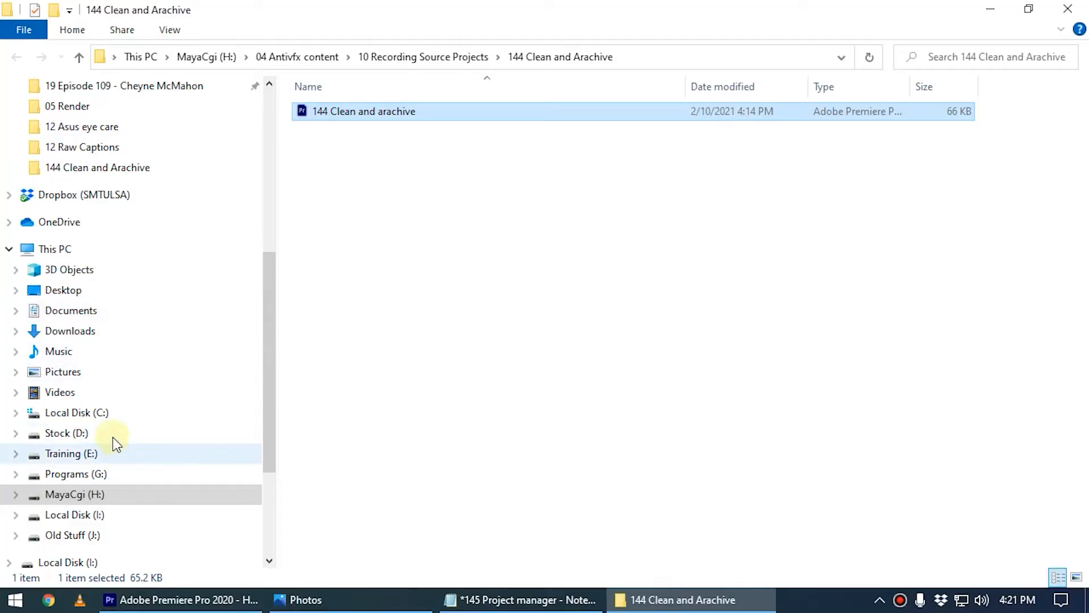
{"action": "left_click", "coordinate": [88, 396]}
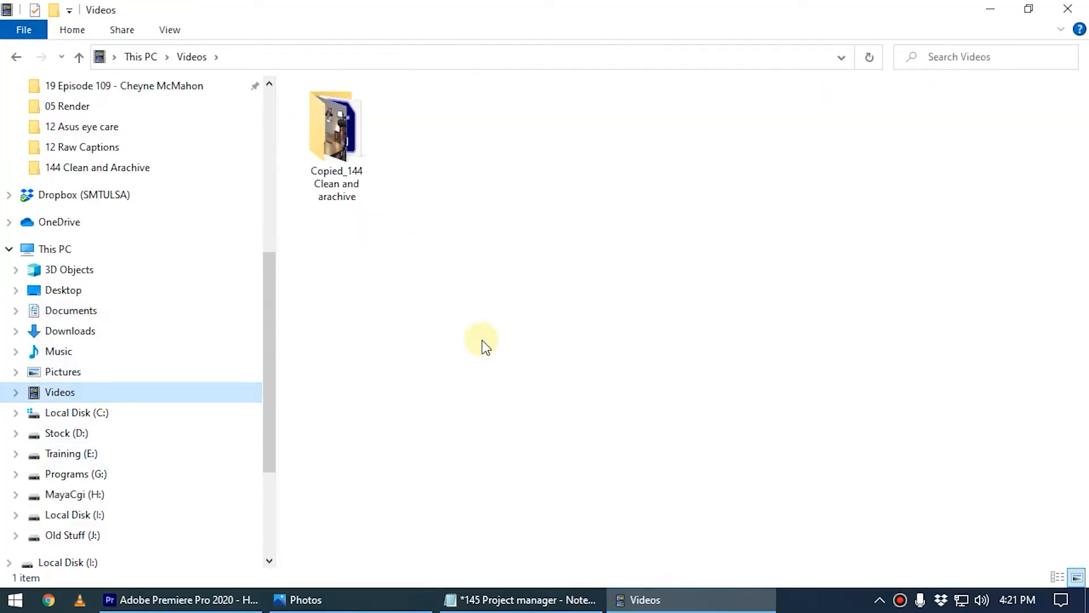
{"action": "left_click", "coordinate": [333, 141]}
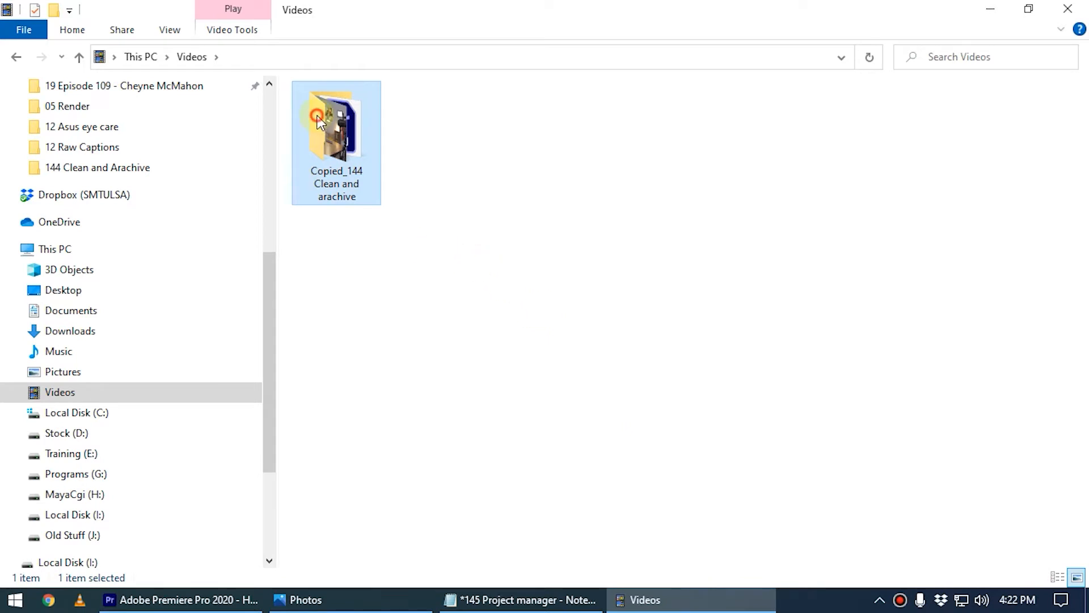
{"action": "key", "text": "Return"}
{"action": "left_click", "coordinate": [647, 157]}
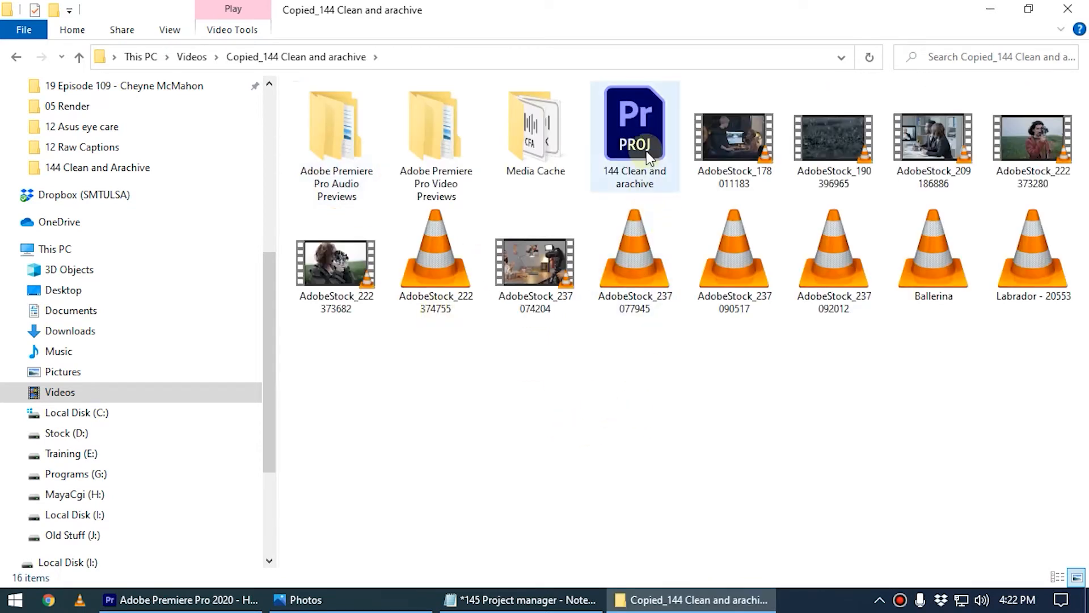
{"action": "left_click", "coordinate": [738, 148]}
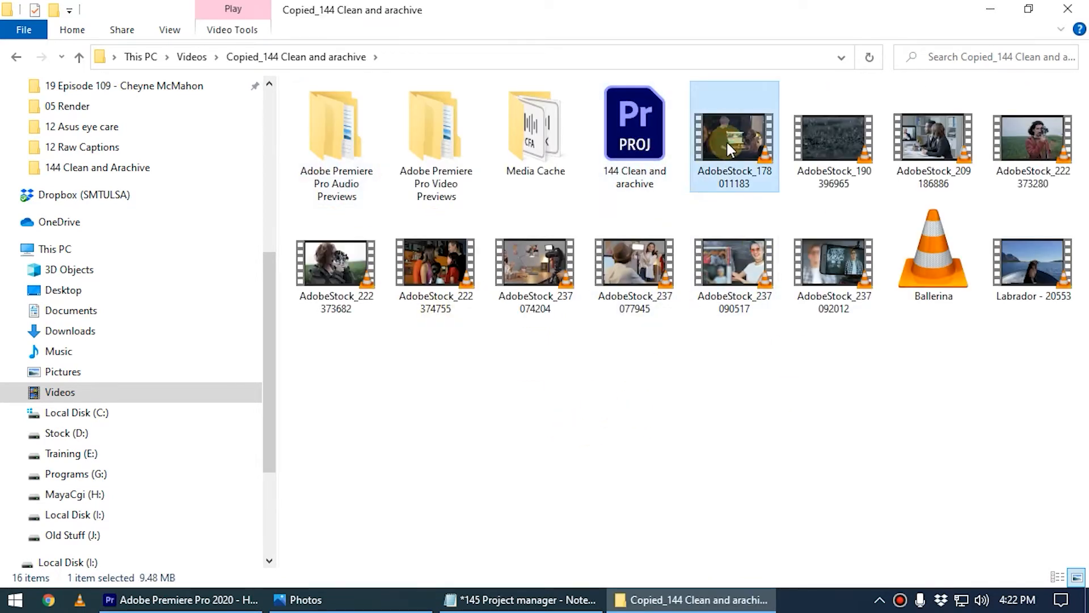
Examine the collected AdobeStock clips, the Ballerina audio file and the audio and video preview folders in the copied project folder.
{"action": "left_click", "coordinate": [840, 150]}
{"action": "left_click", "coordinate": [942, 153]}
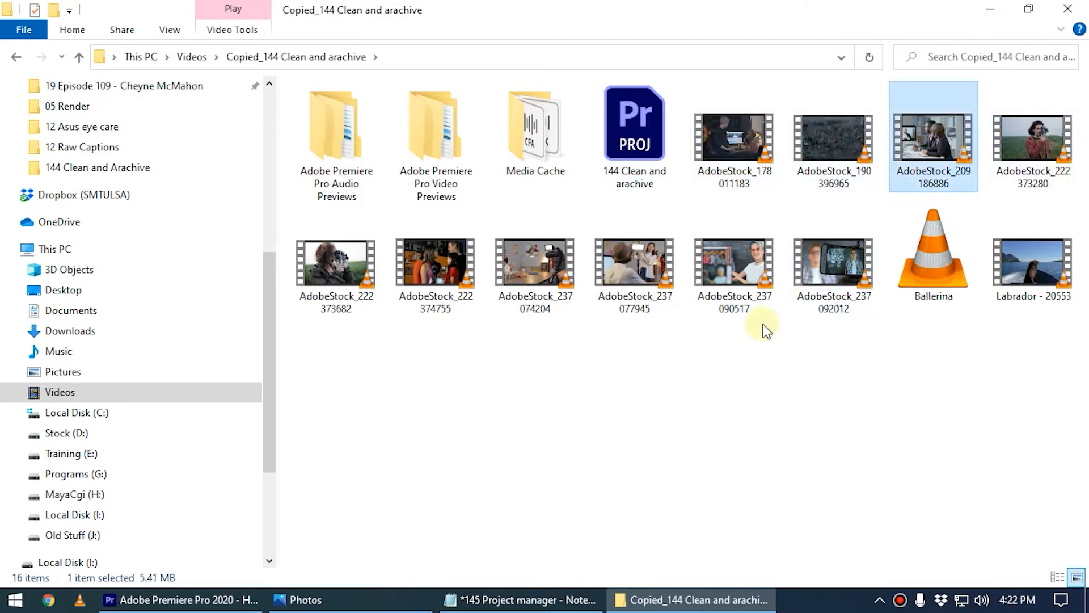
{"action": "left_click", "coordinate": [946, 283]}
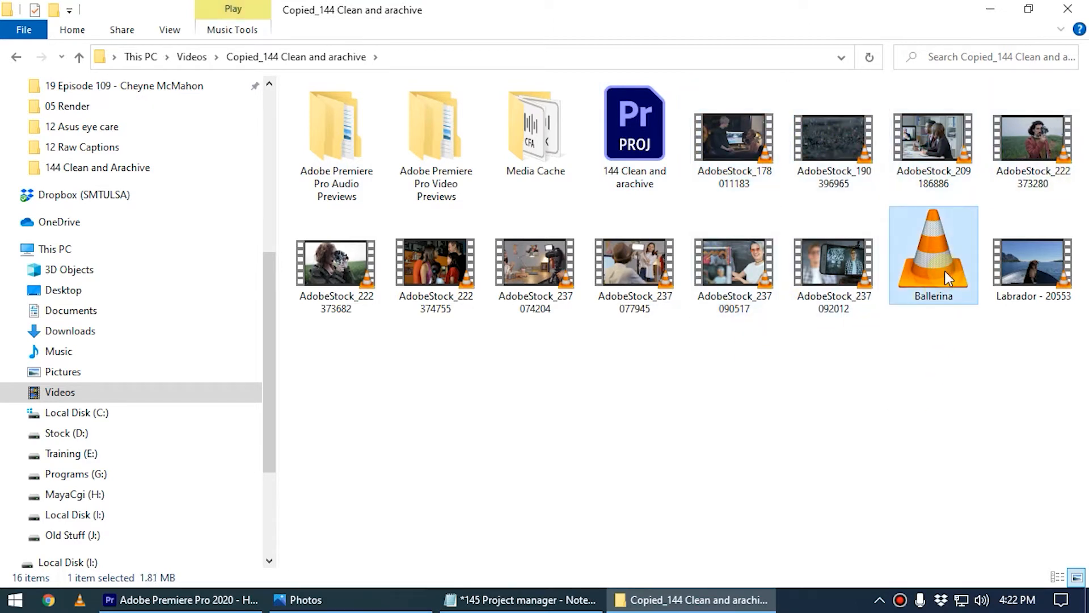
{"action": "left_click", "coordinate": [438, 144]}
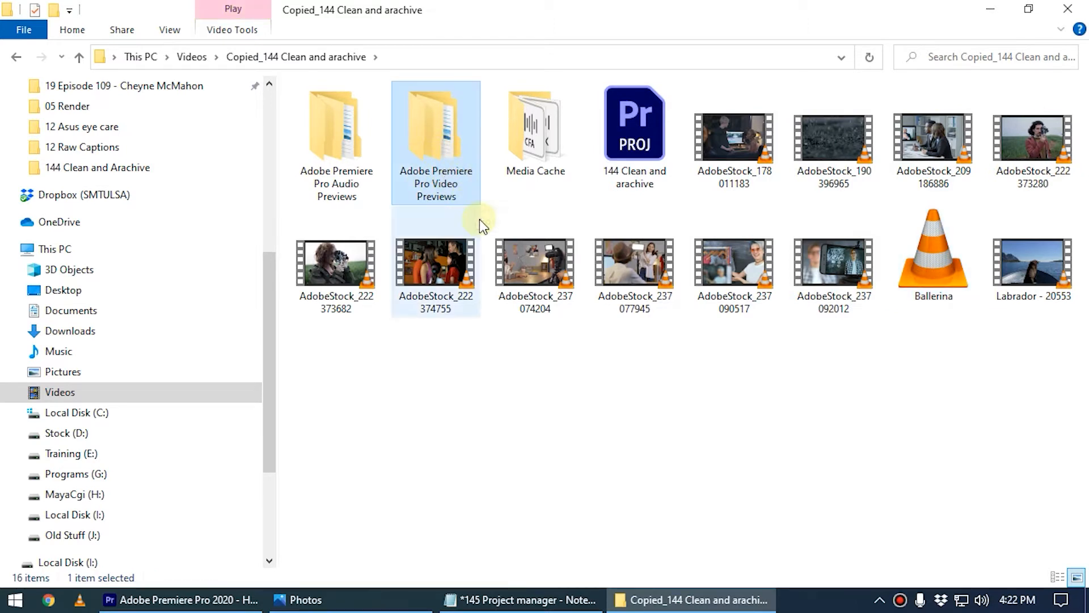
{"action": "left_click", "coordinate": [343, 137]}
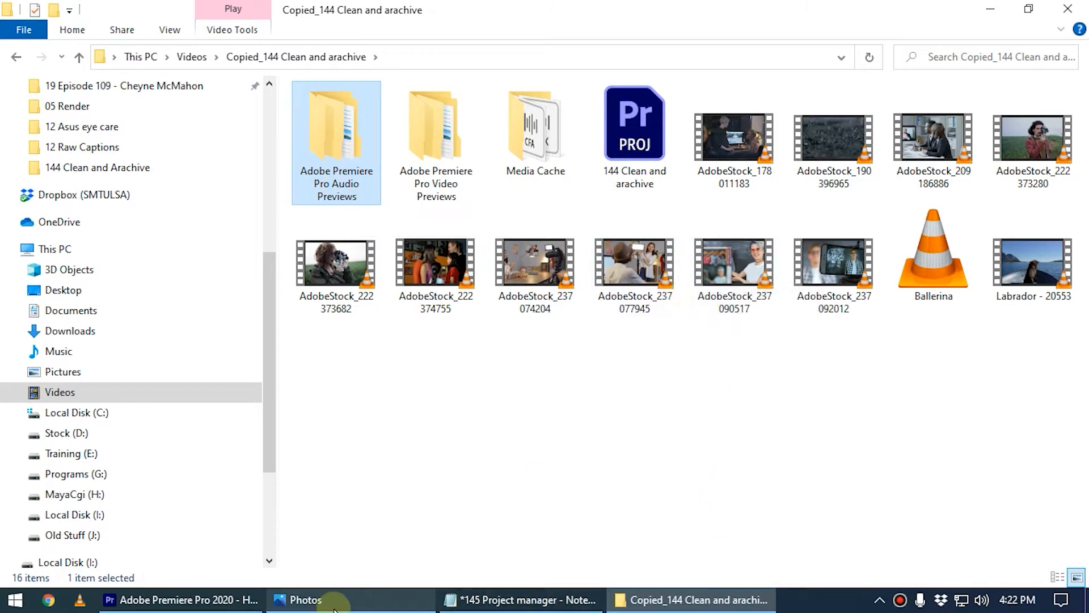
Return to the Videos folder and reopen Copied_144 Clean and arachive to check the collected Premiere project file.
{"action": "left_click", "coordinate": [17, 59]}
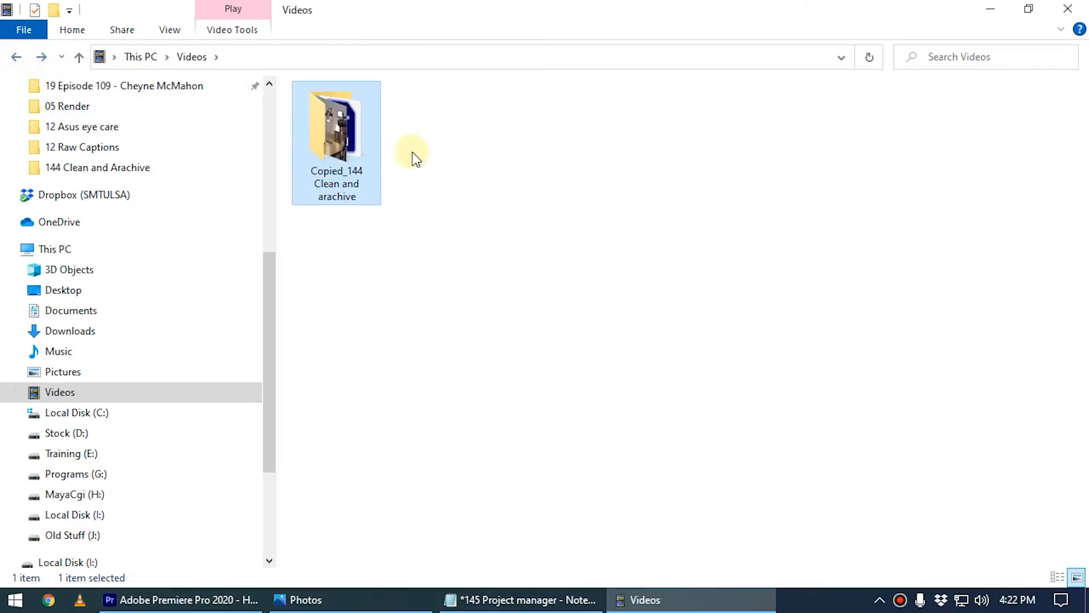
{"action": "right_click", "coordinate": [312, 101]}
{"action": "left_click", "coordinate": [846, 382]}
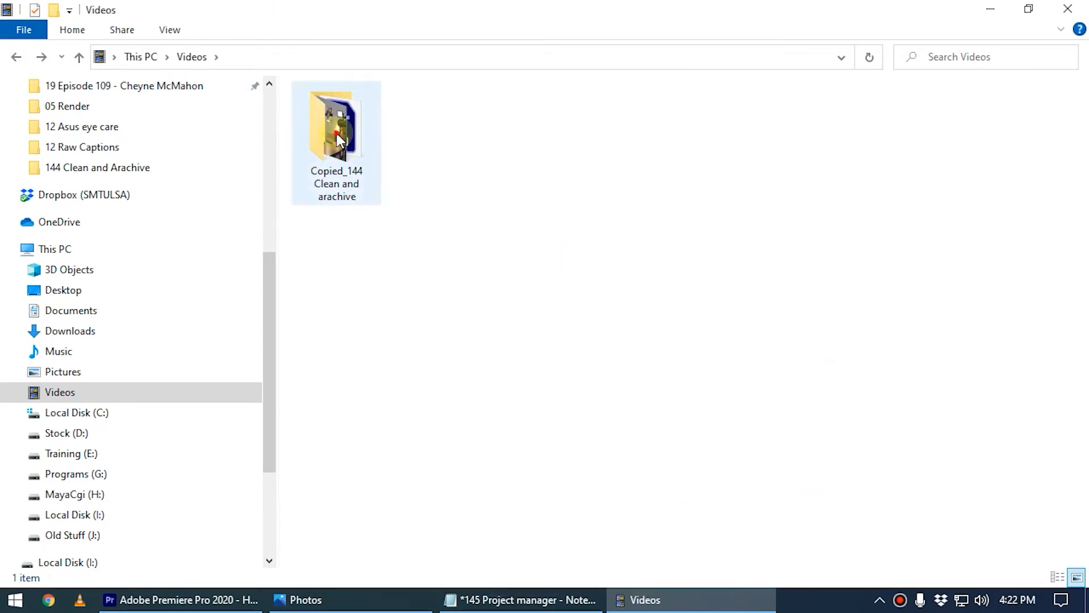
{"action": "double_click", "coordinate": [311, 121]}
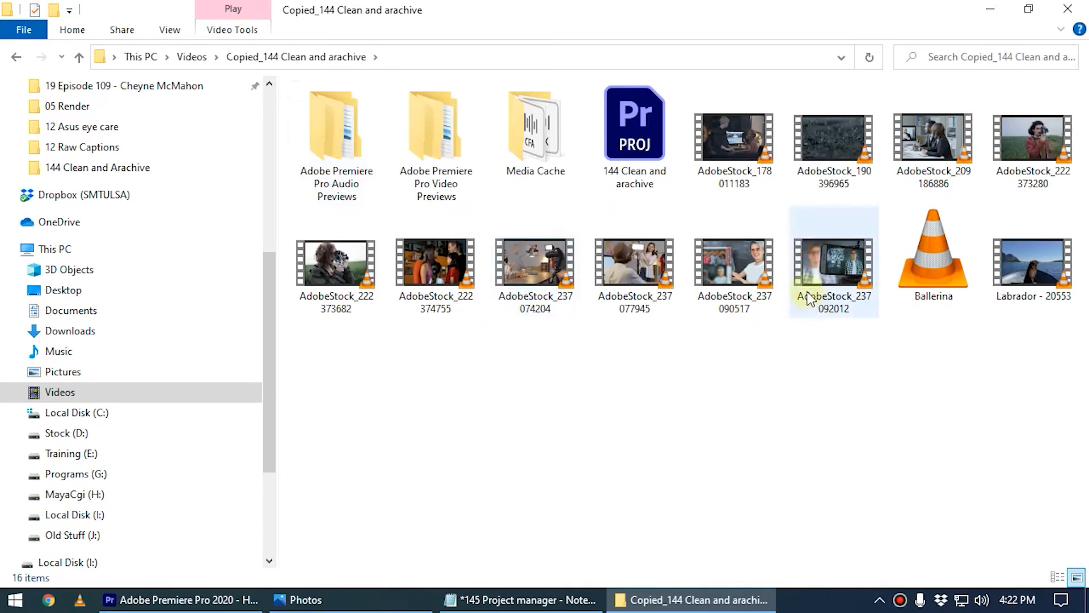
{"action": "left_click", "coordinate": [619, 116]}
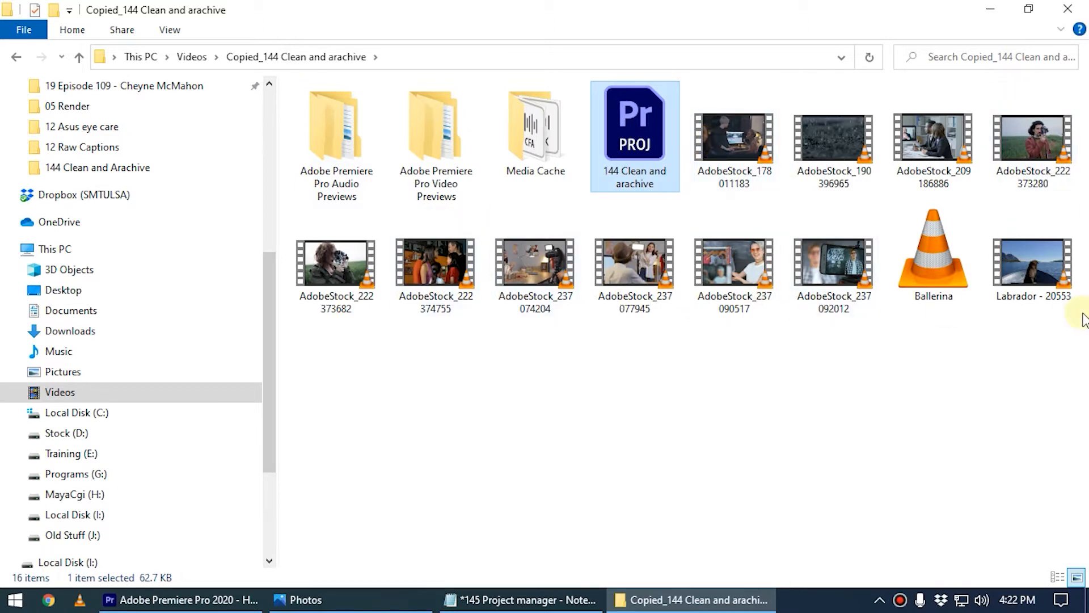
Review the Notepad notes on Project Manager, highlighting moving a project, removing unused media and exporting individual timeline clips.
{"action": "left_click", "coordinate": [187, 605]}
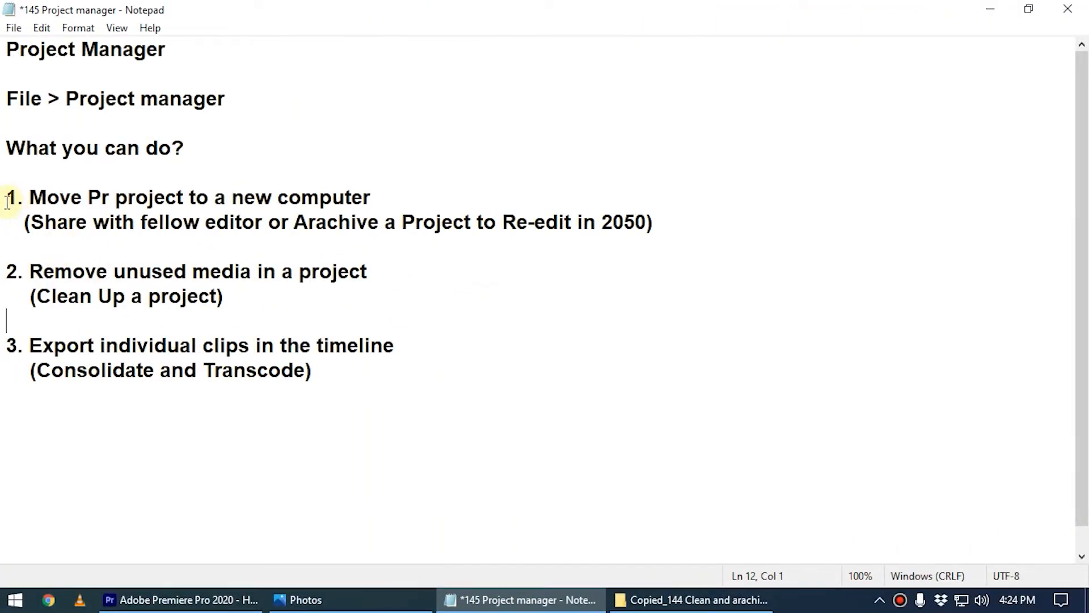
{"action": "left_click_drag", "start_coordinate": [7, 202], "coordinate": [402, 193]}
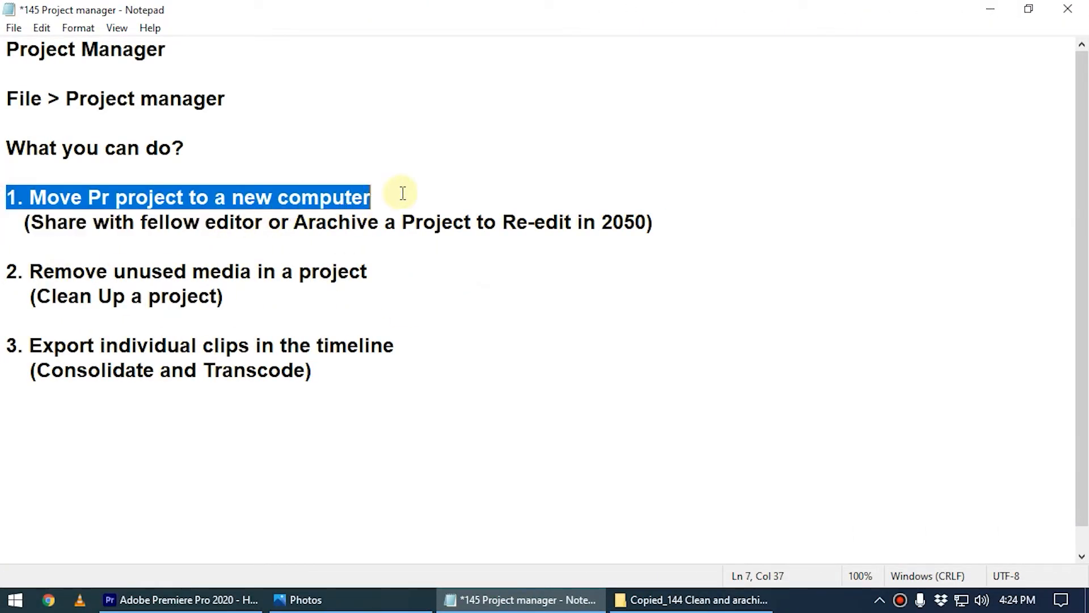
{"action": "left_click_drag", "start_coordinate": [8, 267], "coordinate": [375, 273]}
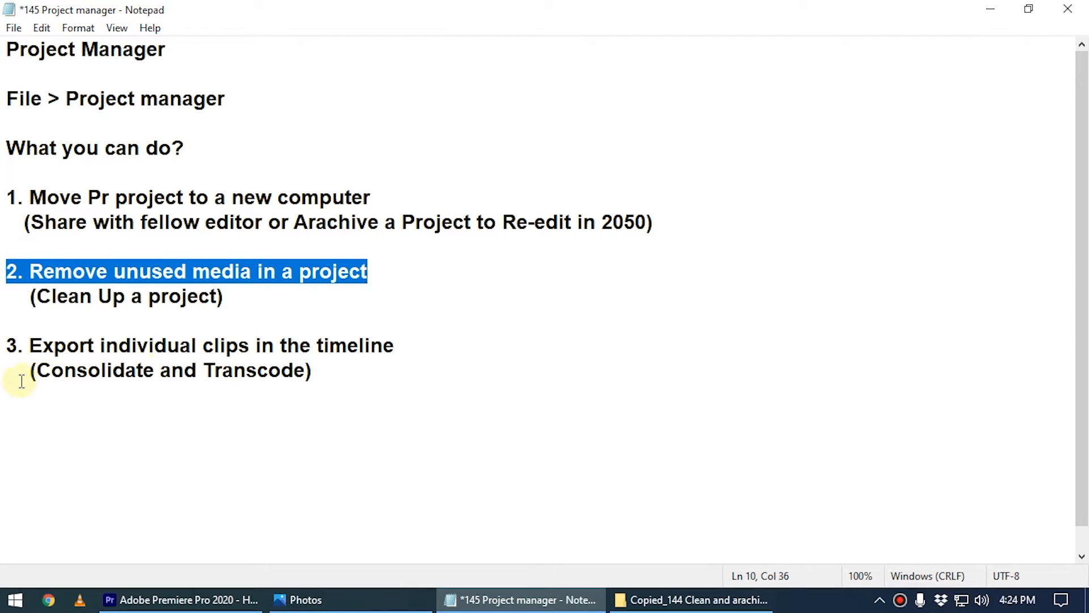
{"action": "left_click_drag", "start_coordinate": [30, 344], "coordinate": [445, 342]}
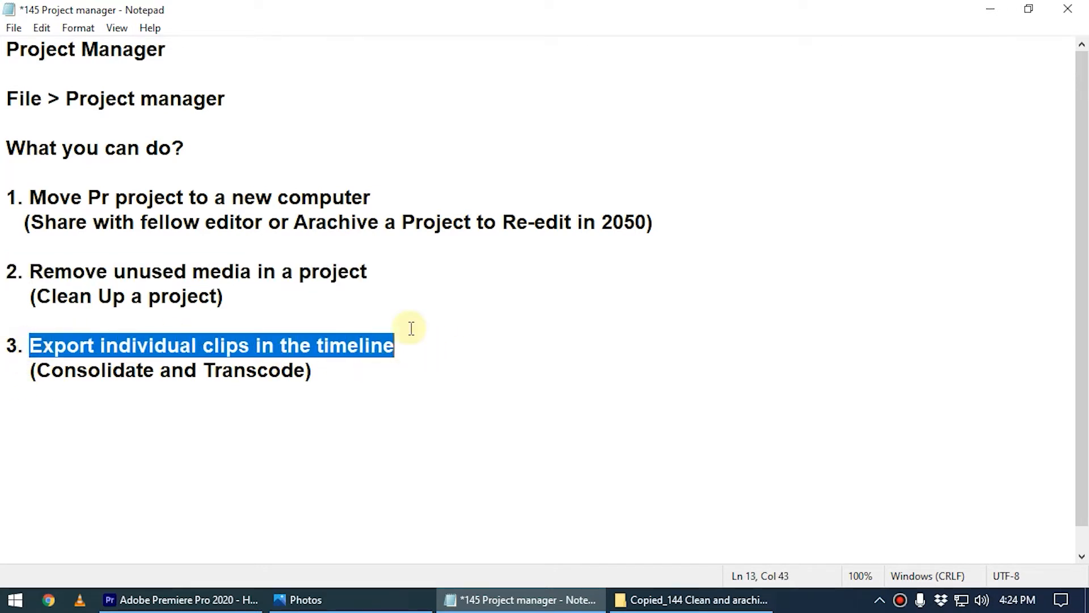
Switch back to Premiere Pro, reopen Project Manager and set Main Assemble's resulting project to Consolidate and Transcode.
{"action": "left_click", "coordinate": [505, 602]}
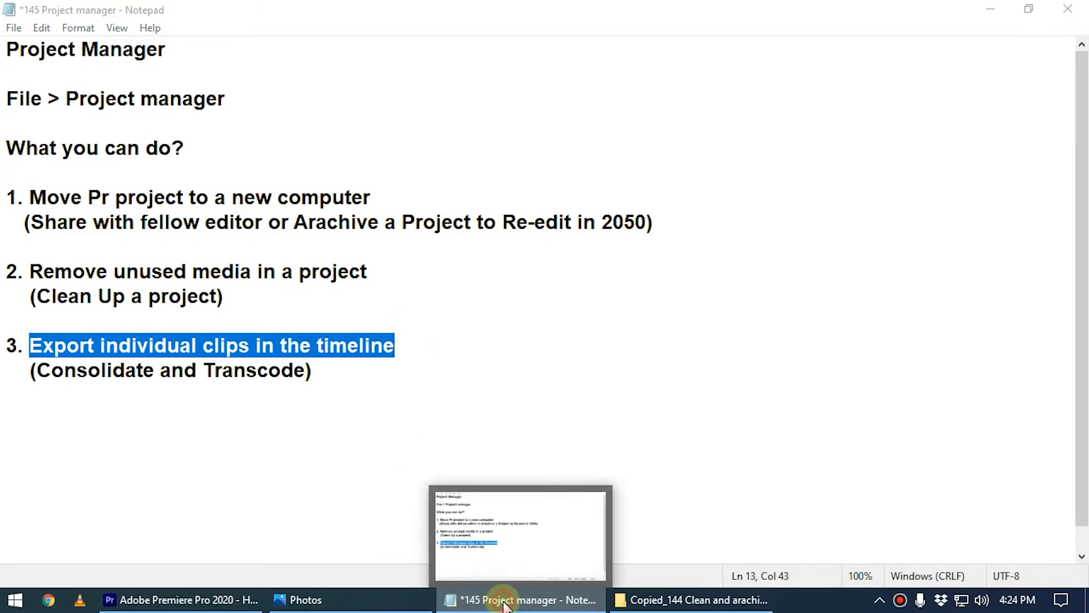
{"action": "left_click", "coordinate": [352, 391]}
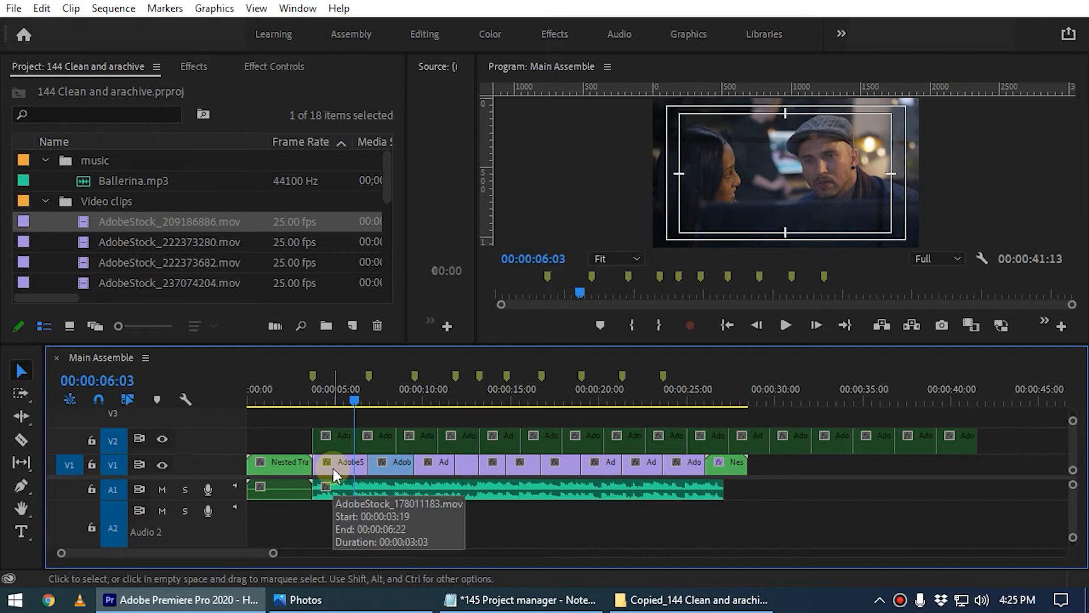
{"action": "left_click", "coordinate": [13, 8]}
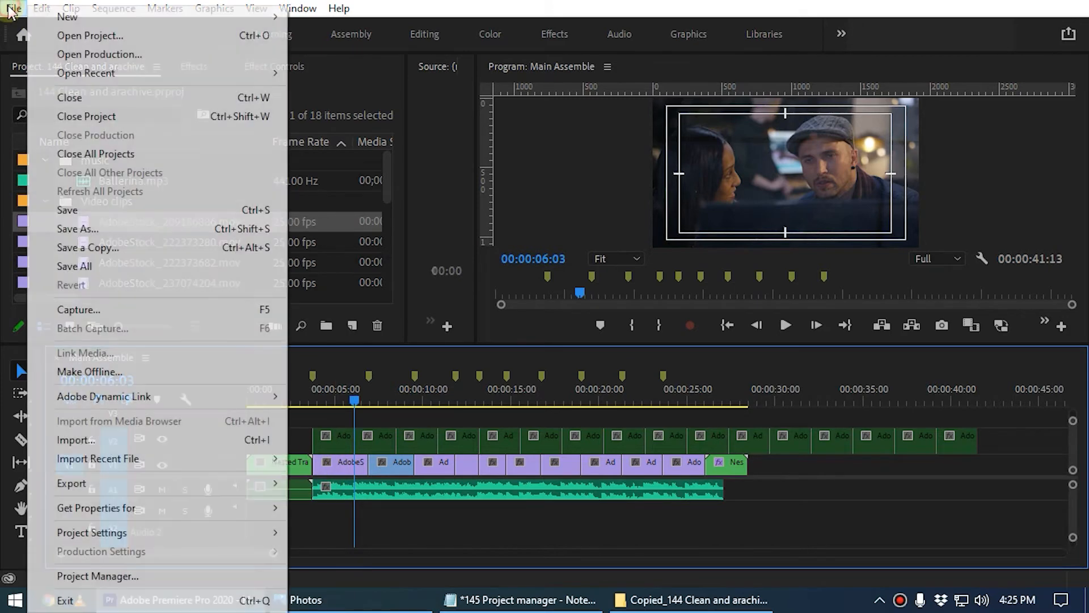
{"action": "left_click", "coordinate": [116, 576]}
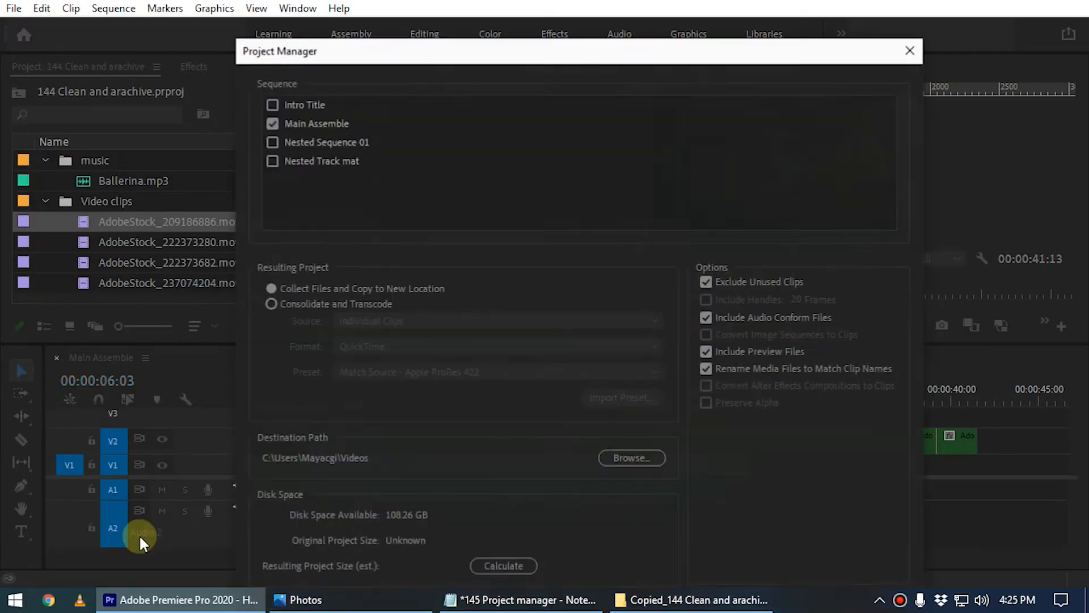
{"action": "left_click_drag", "start_coordinate": [438, 52], "coordinate": [352, 18]}
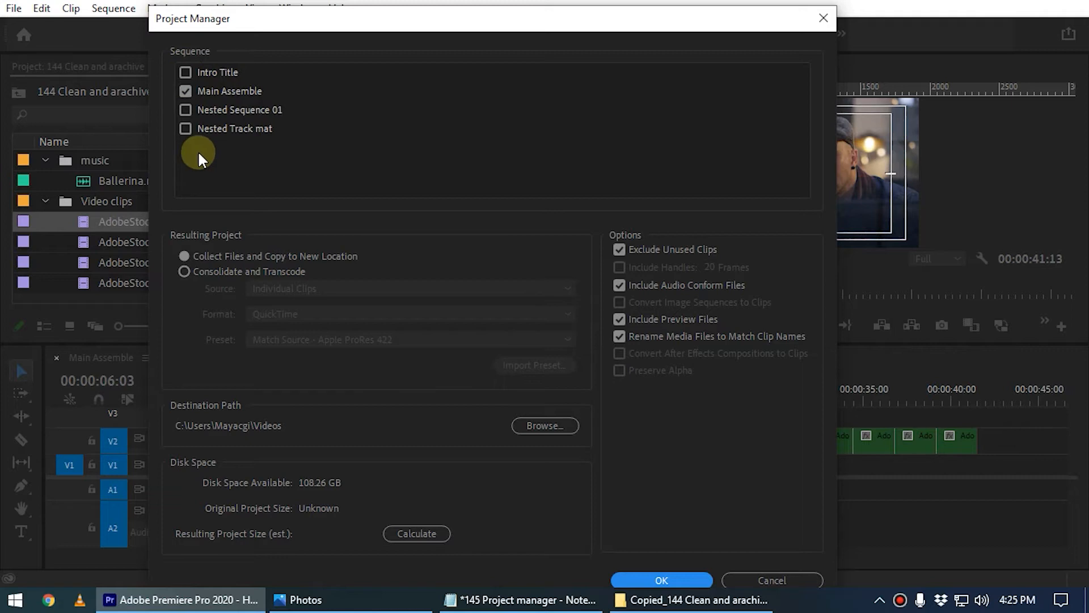
{"action": "left_click", "coordinate": [183, 272]}
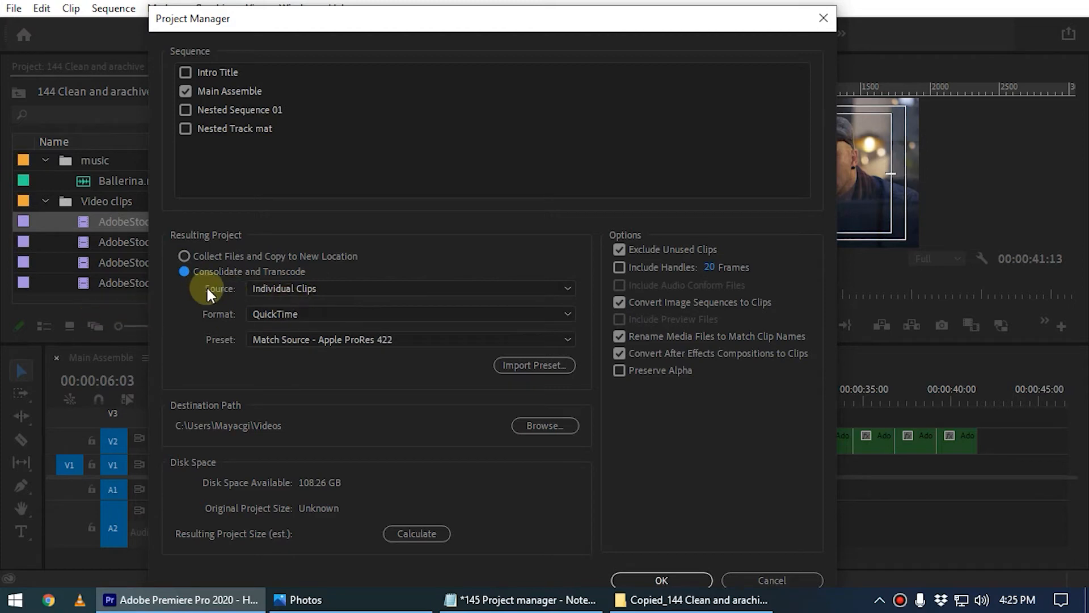
Try Sequence as the source for Consolidate and Transcode, and set the source to Preset.
{"action": "left_click_drag", "start_coordinate": [408, 8], "coordinate": [505, 47]}
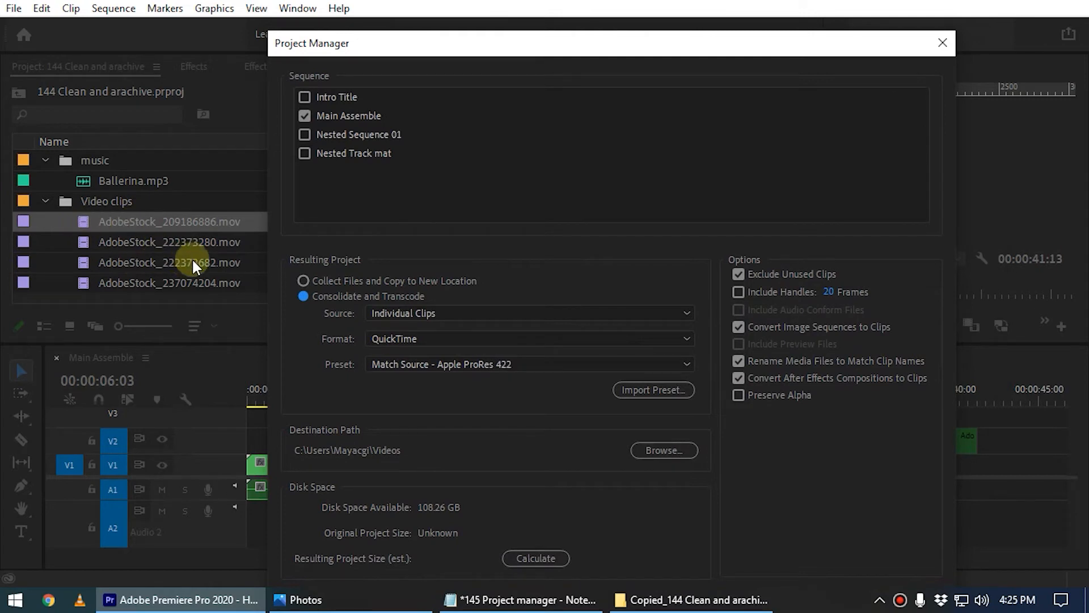
{"action": "left_click", "coordinate": [407, 314]}
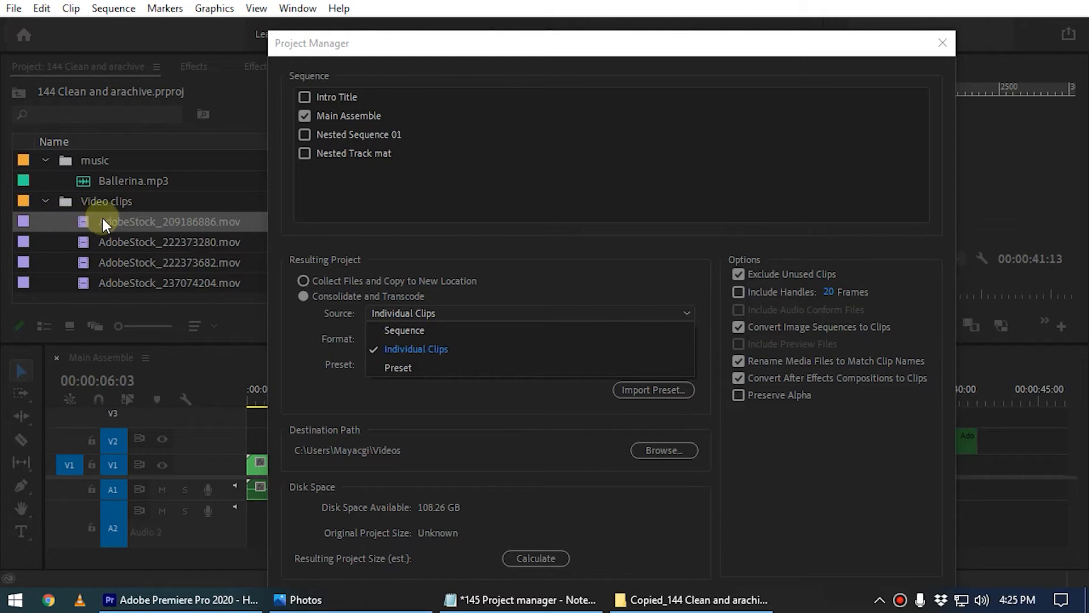
{"action": "left_click", "coordinate": [417, 329]}
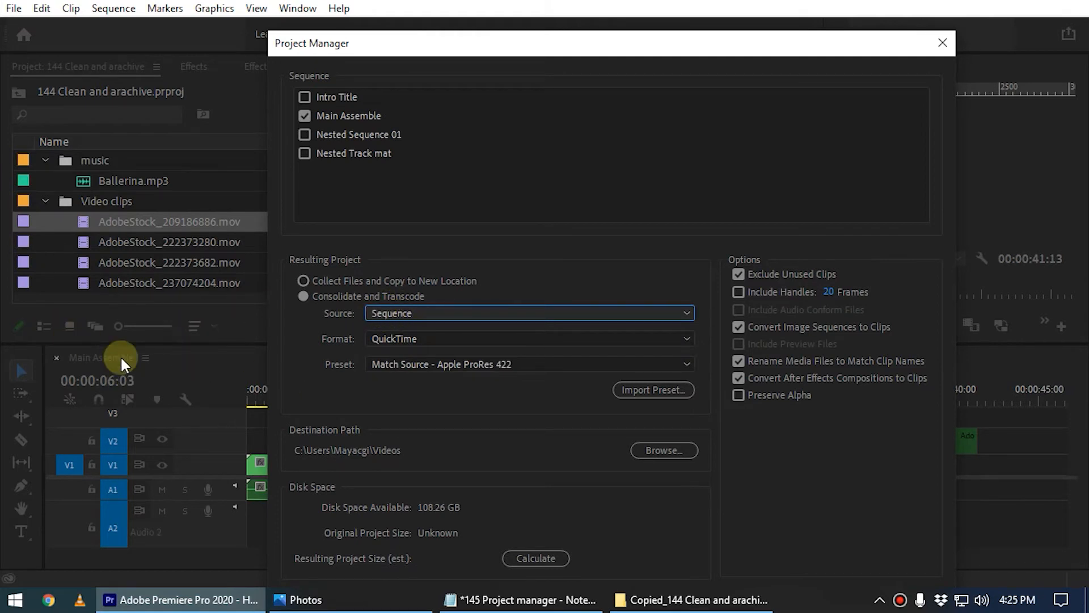
{"action": "left_click", "coordinate": [385, 314]}
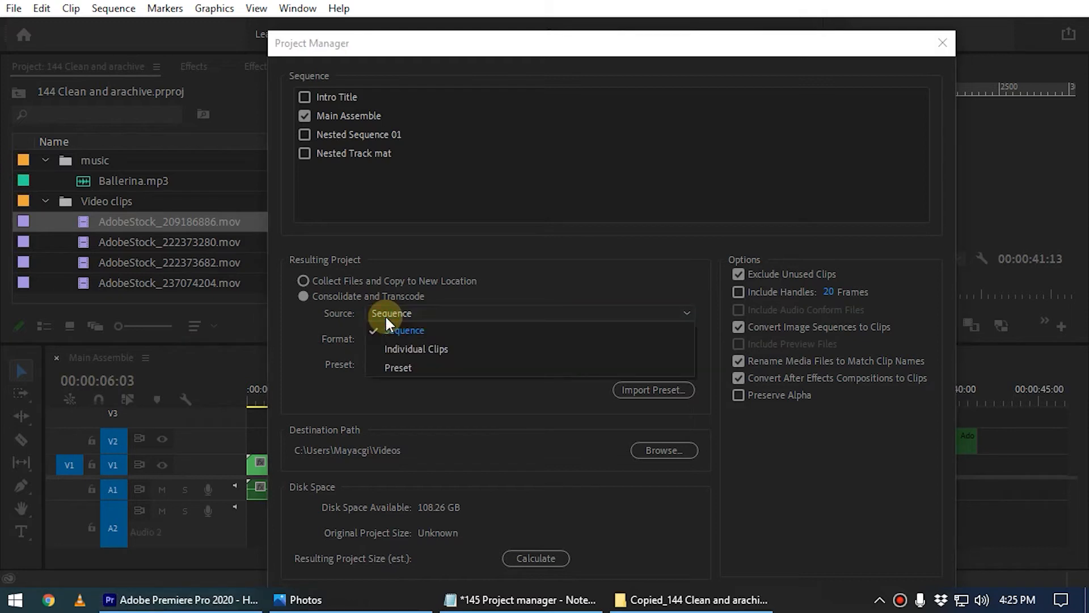
{"action": "left_click", "coordinate": [399, 369]}
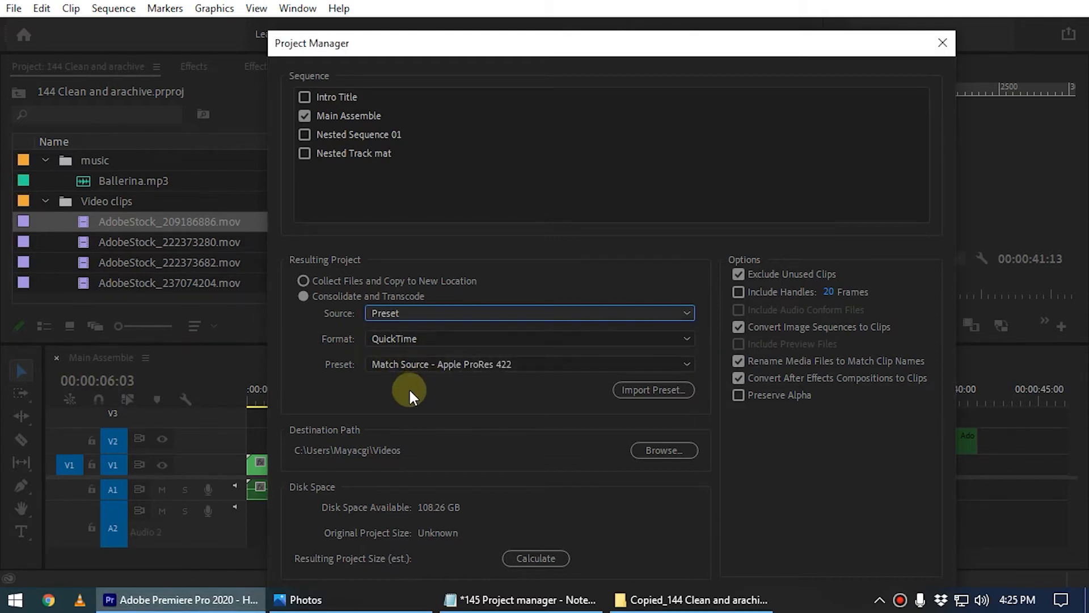
Set the transcode format to QuickTime and its preset to Match Source - Apple ProRes 422.
{"action": "left_click", "coordinate": [399, 338]}
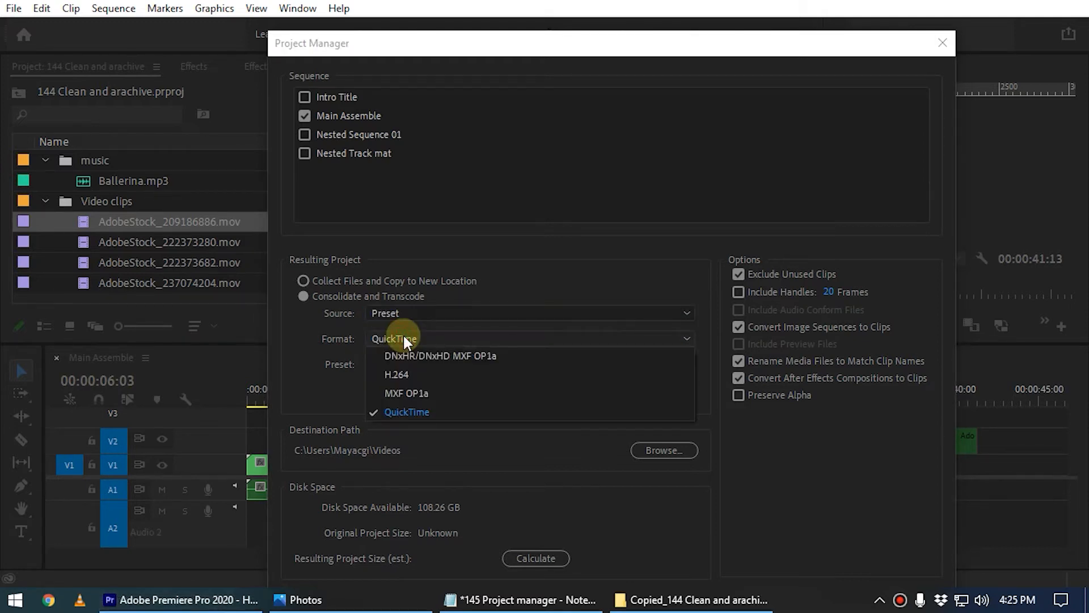
{"action": "left_click", "coordinate": [425, 410]}
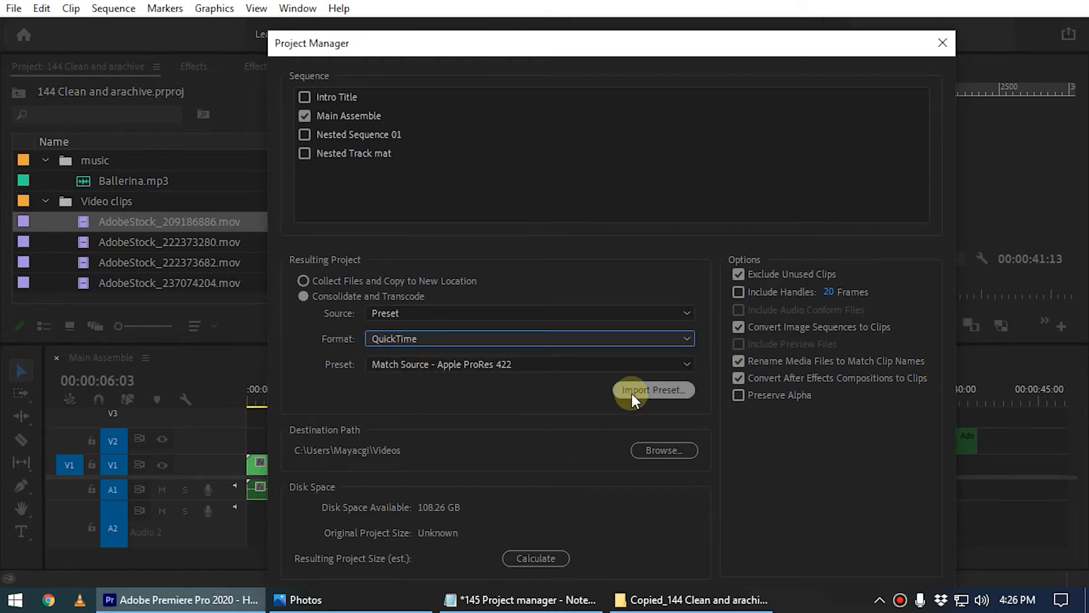
{"action": "left_click", "coordinate": [421, 339]}
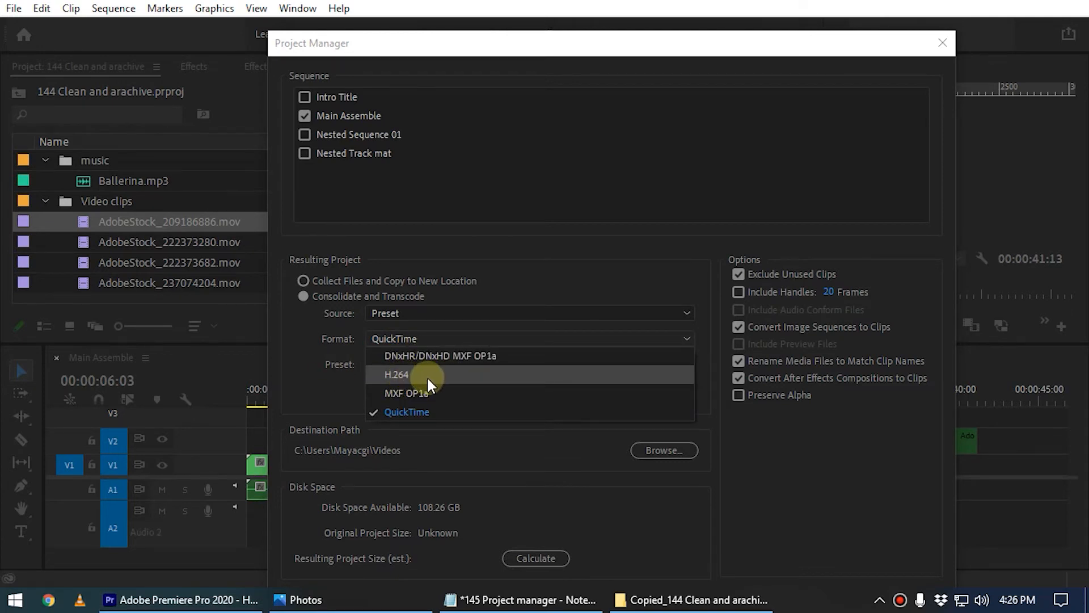
{"action": "left_click", "coordinate": [534, 433]}
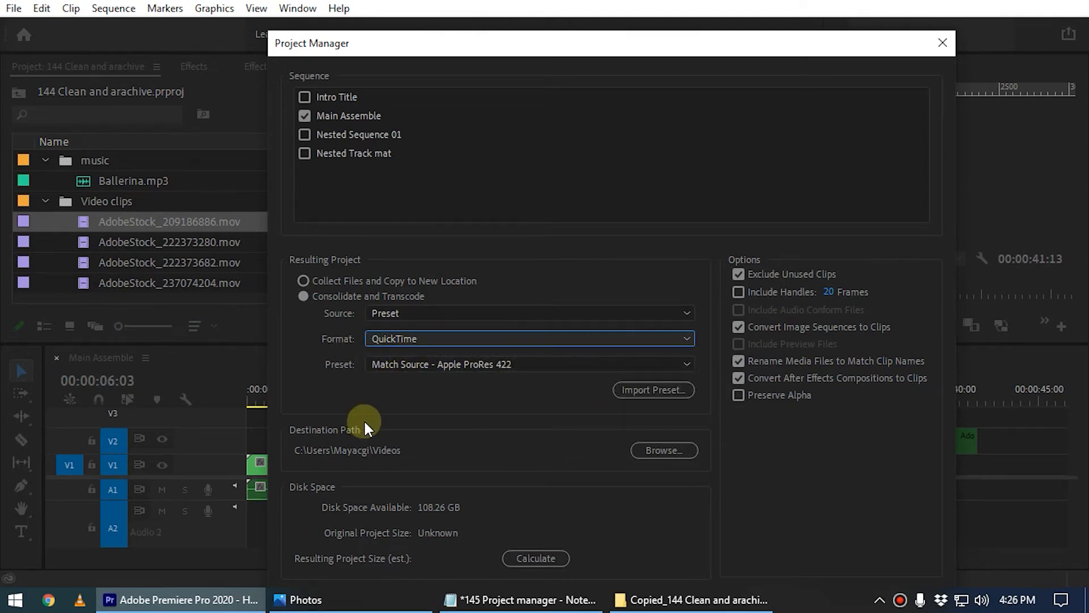
{"action": "left_click", "coordinate": [425, 365]}
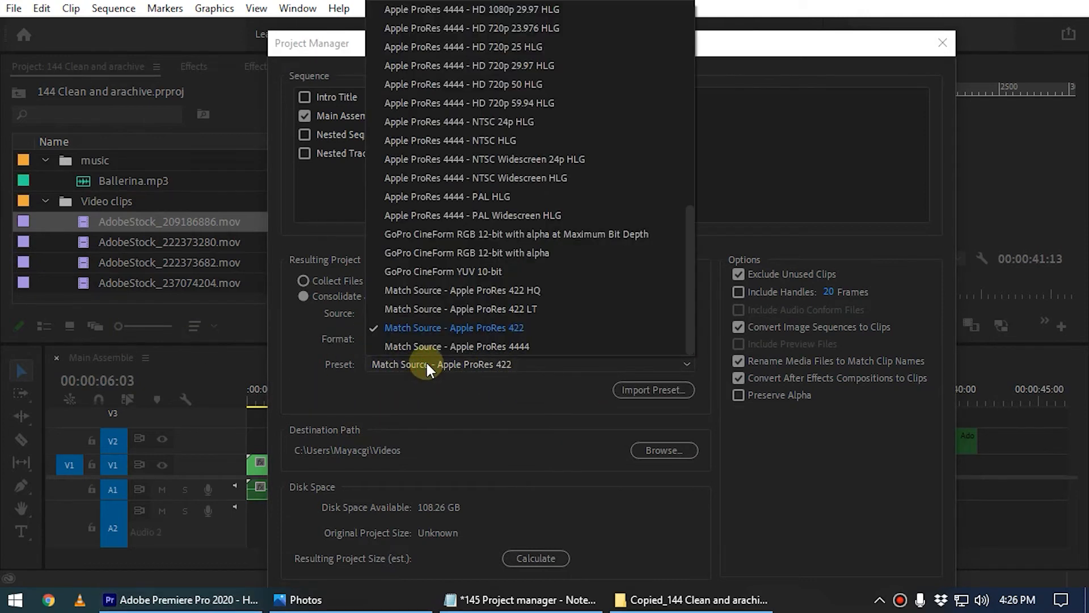
{"action": "left_click", "coordinate": [491, 329]}
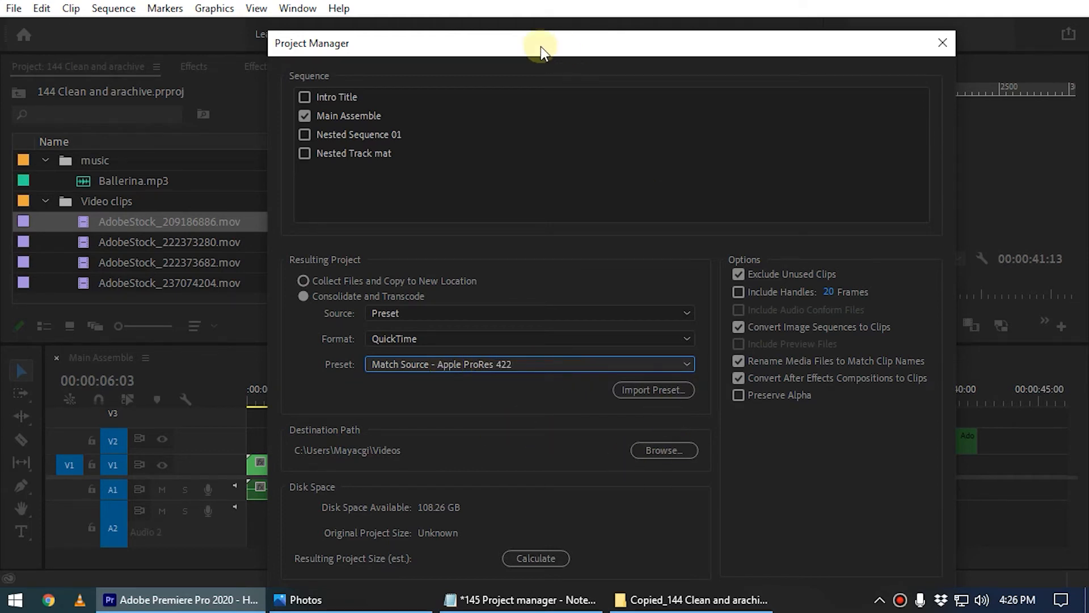
Enable Include Handles for the transcoded clips and set the handle length to 999 frames.
{"action": "left_click_drag", "start_coordinate": [540, 47], "coordinate": [437, 18]}
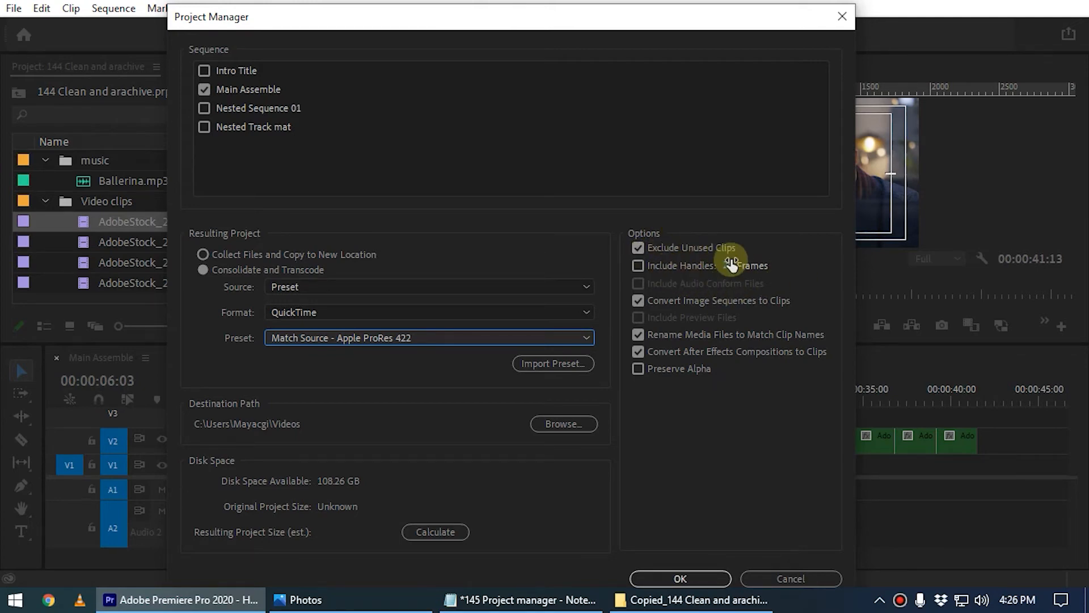
{"action": "left_click_drag", "start_coordinate": [568, 16], "coordinate": [848, 54]}
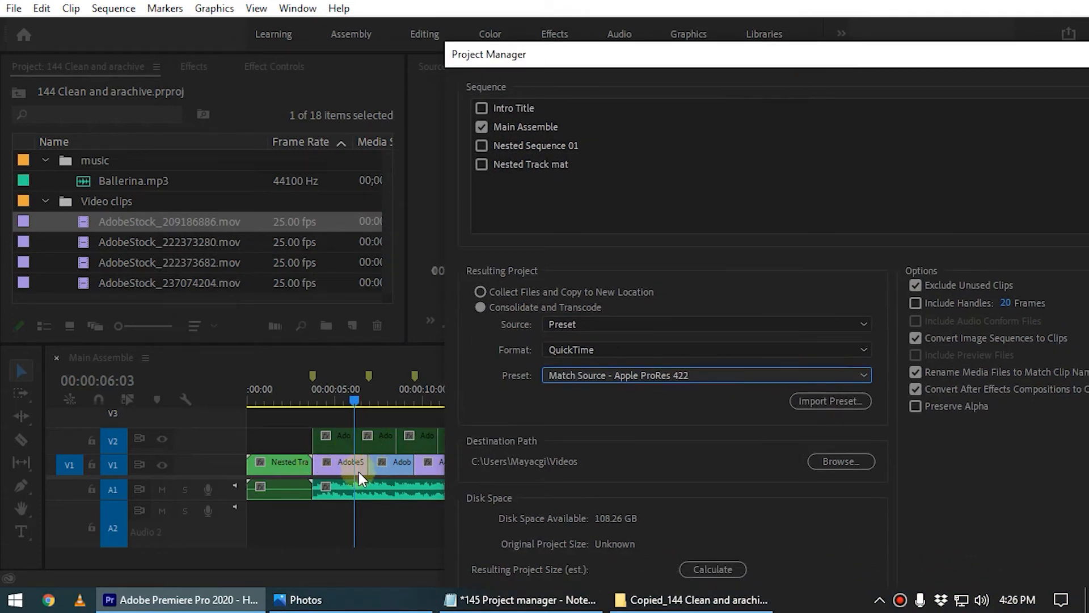
{"action": "left_click", "coordinate": [915, 303]}
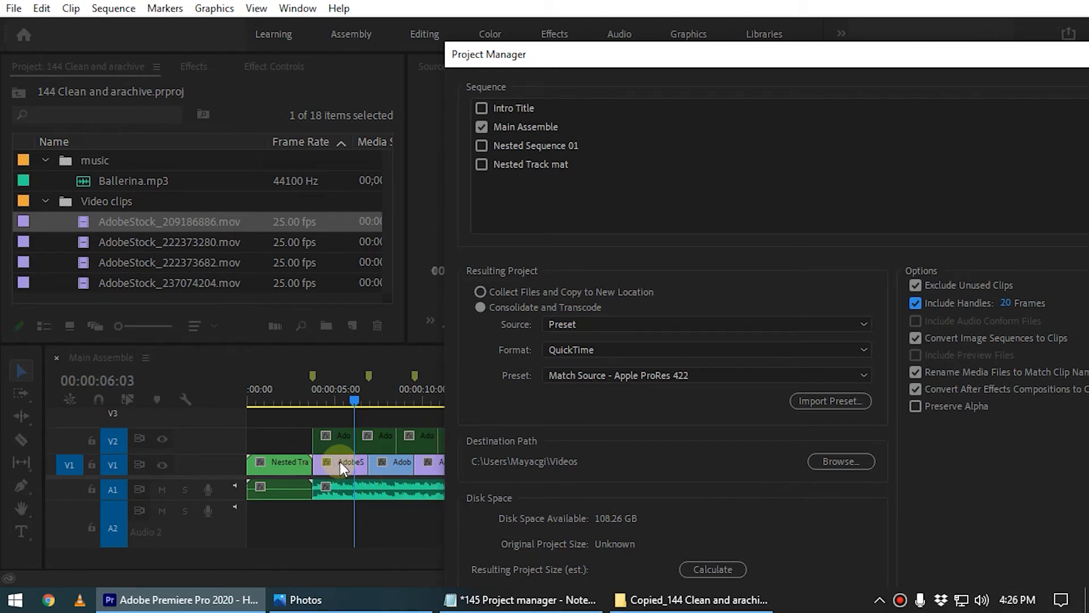
{"action": "left_click", "coordinate": [1007, 303]}
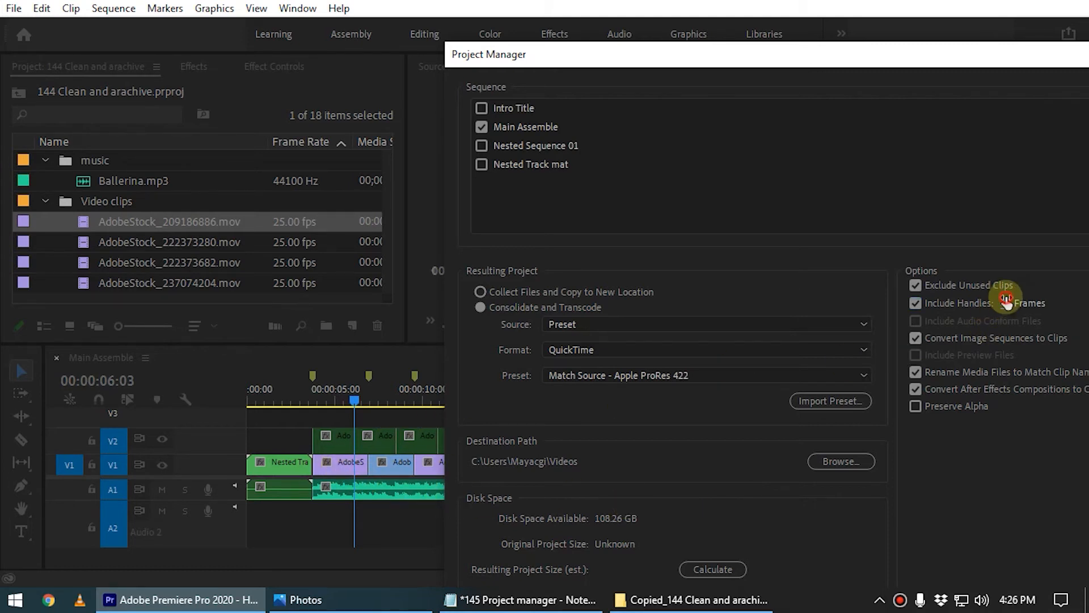
{"action": "type", "text": "999"}
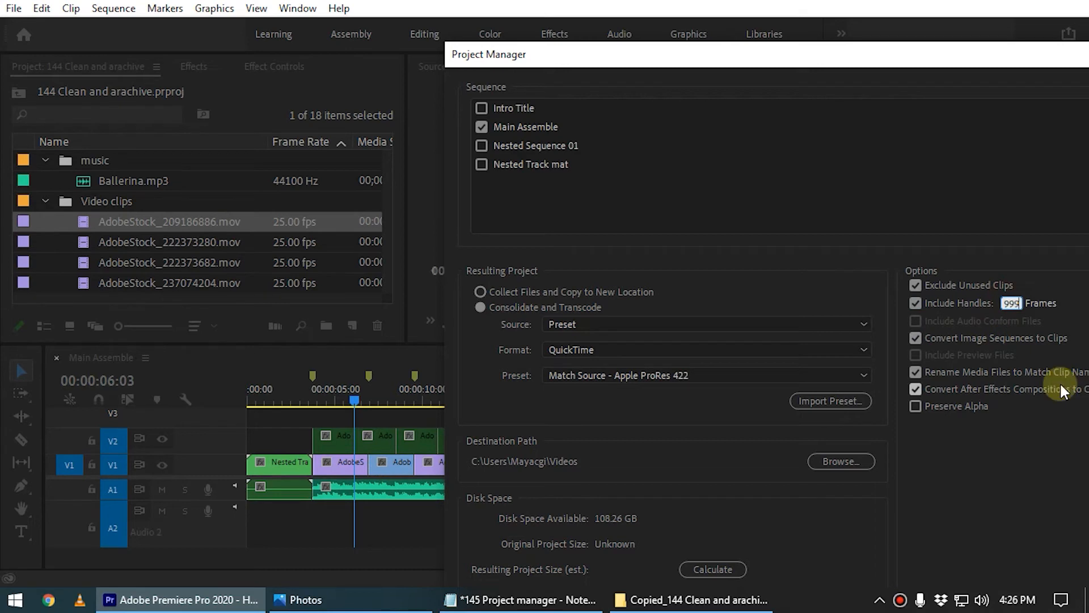
{"action": "left_click", "coordinate": [993, 461]}
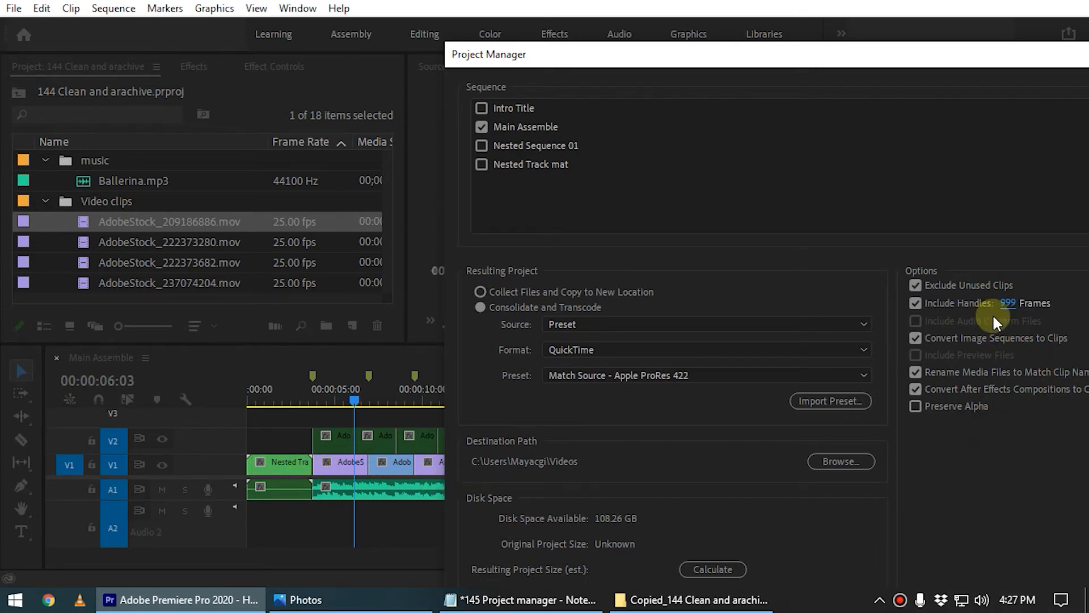
Disable Include Handles and Preserve Alpha for the transcode, keeping Match Source - Apple ProRes 422 as the preset.
{"action": "left_click", "coordinate": [916, 303]}
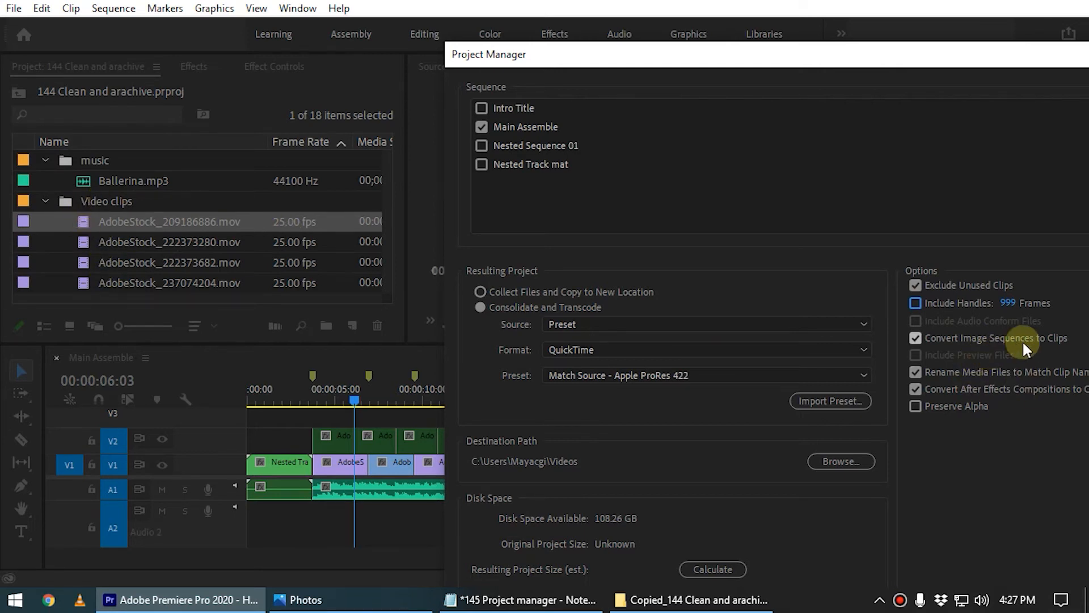
{"action": "left_click_drag", "start_coordinate": [889, 57], "coordinate": [816, 52]}
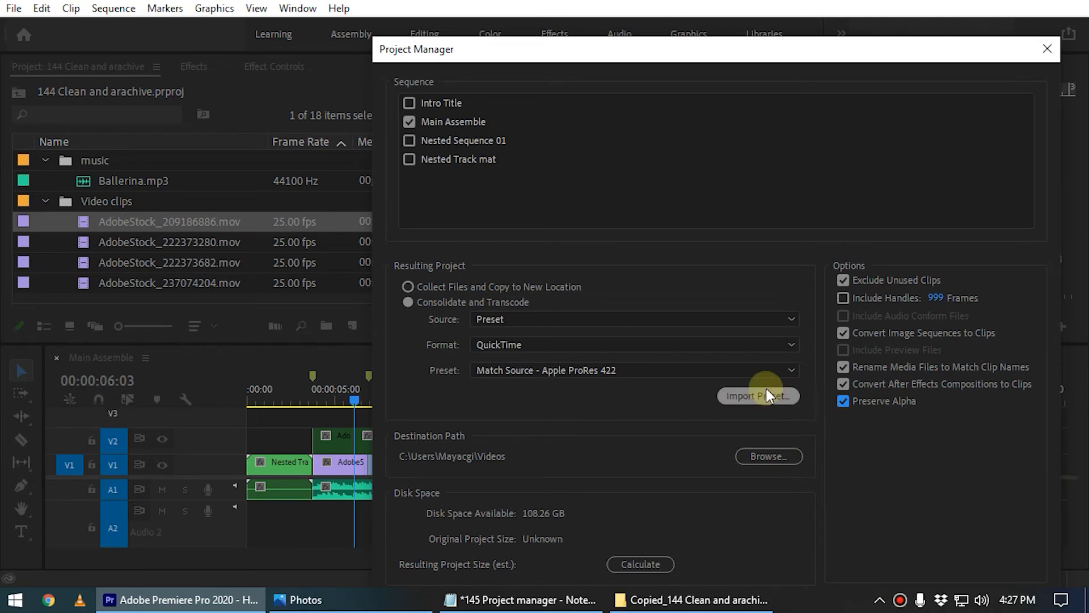
{"action": "left_click", "coordinate": [608, 370]}
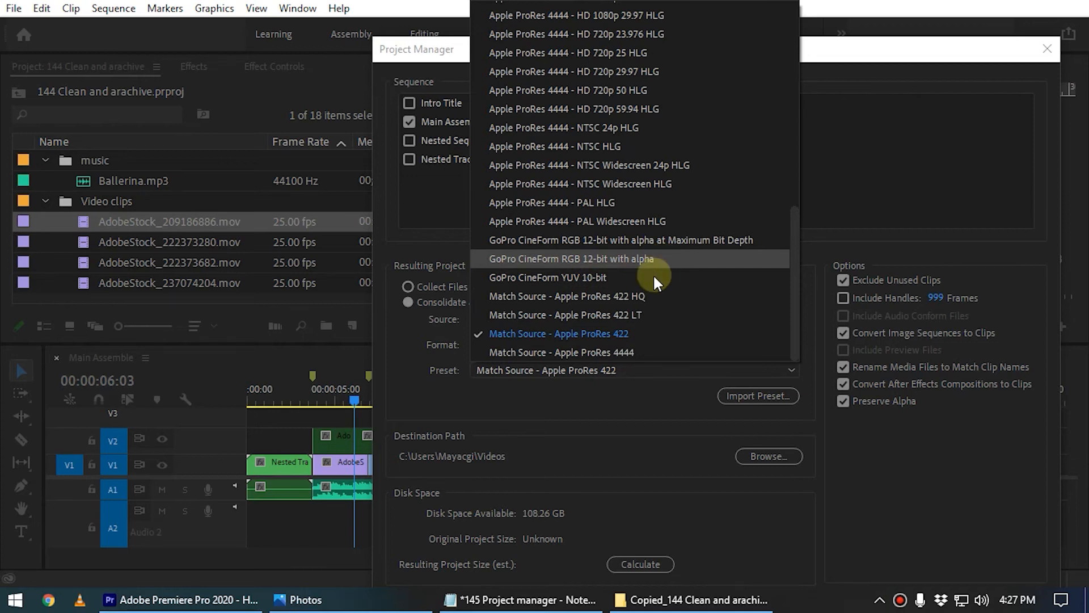
{"action": "left_click", "coordinate": [622, 412]}
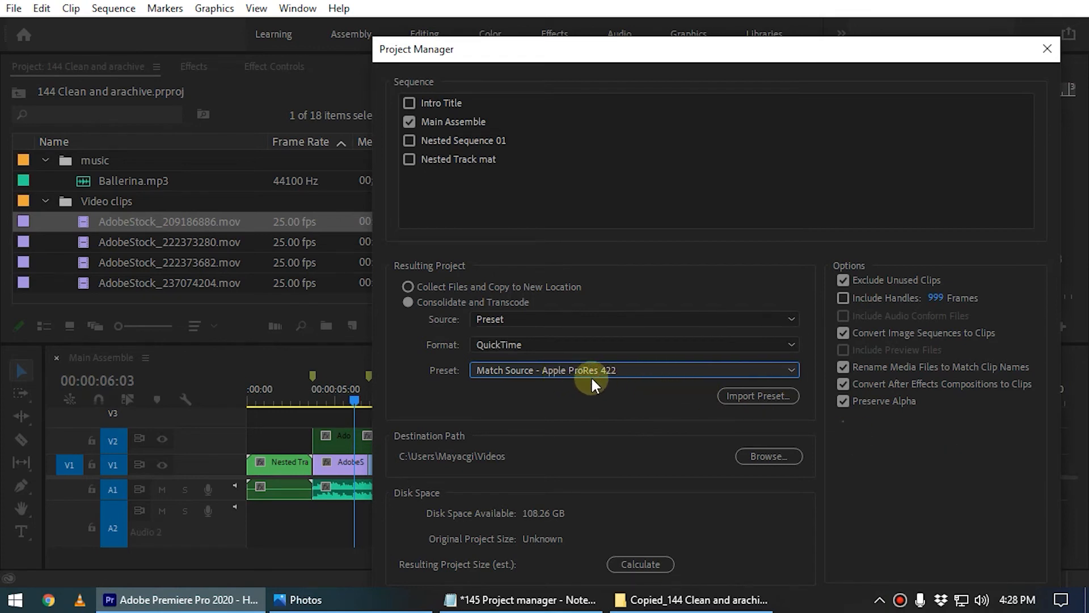
{"action": "left_click", "coordinate": [844, 402]}
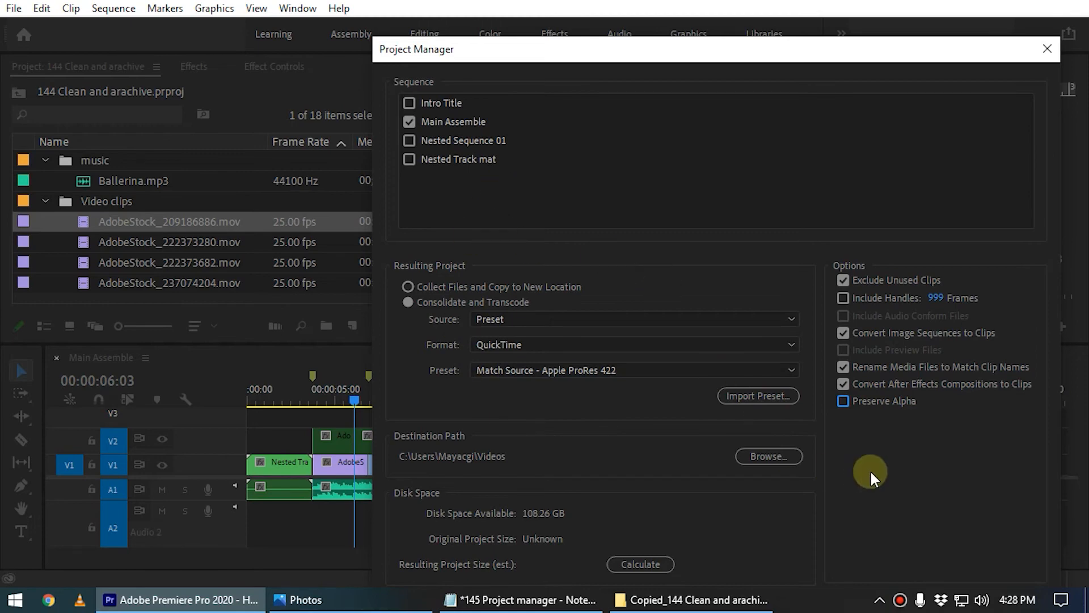
Calculate the resulting project size and run the Consolidate and Transcode of Main Assemble to the Videos folder.
{"action": "left_click_drag", "start_coordinate": [732, 67], "coordinate": [530, 6]}
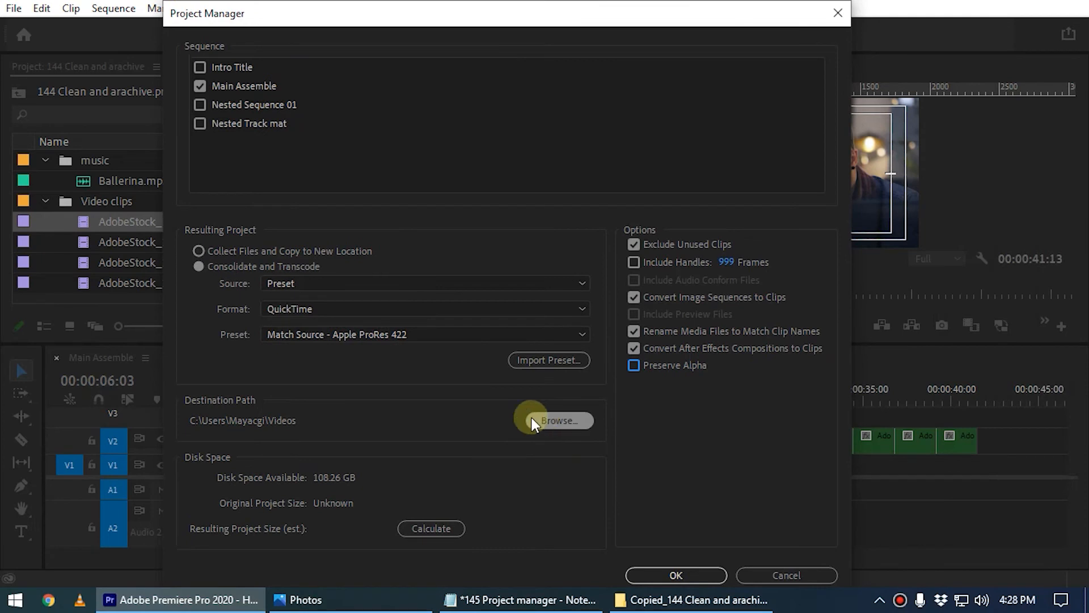
{"action": "left_click", "coordinate": [423, 530]}
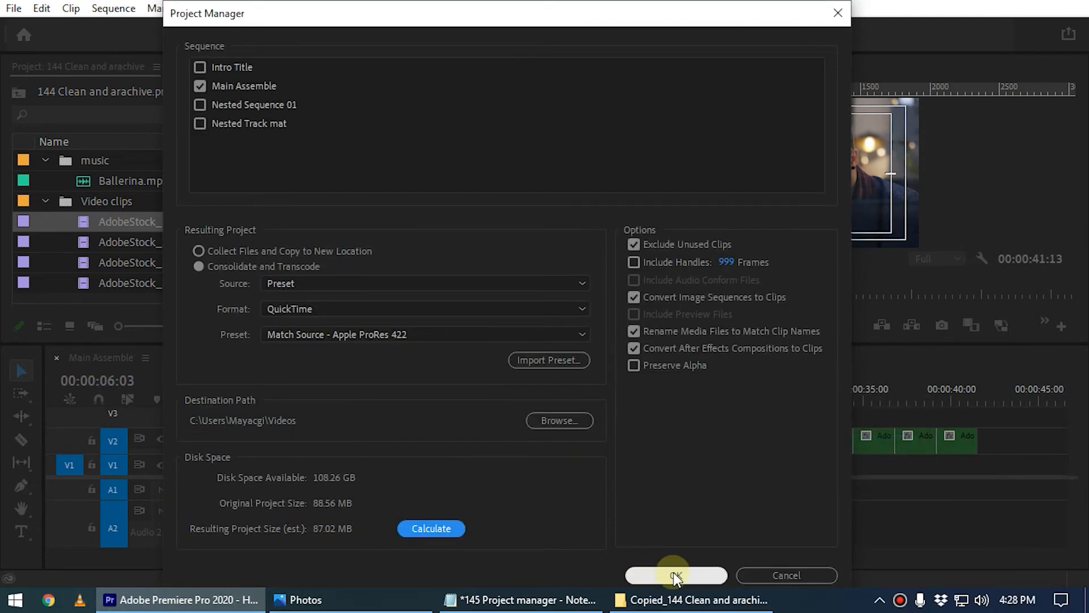
{"action": "left_click", "coordinate": [675, 576]}
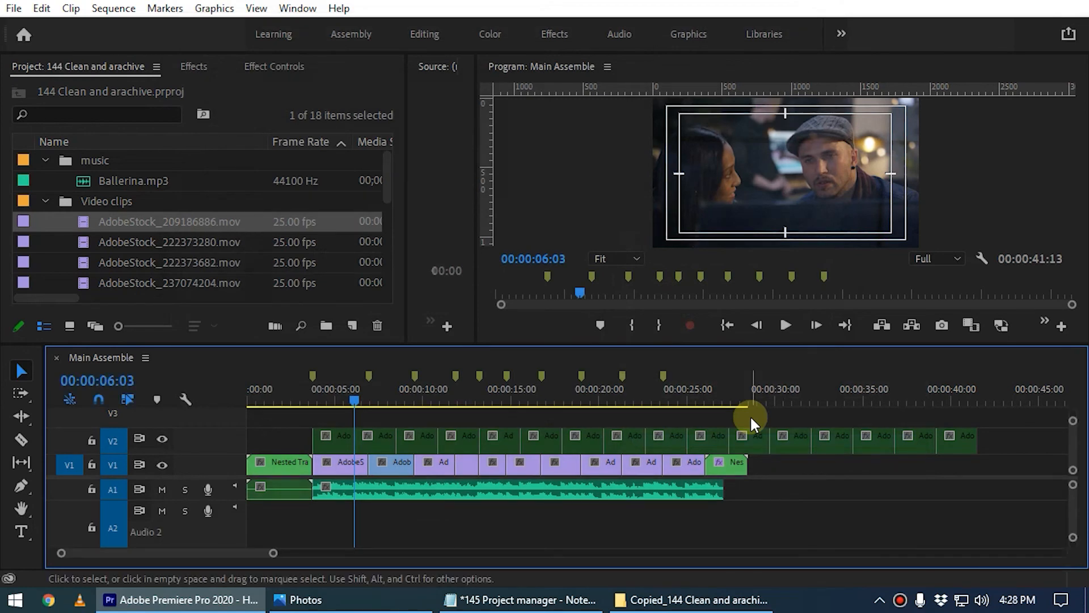
Switch to File Explorer and open the Transcoded_144 Clean and arachive folder inside Videos.
{"action": "left_click", "coordinate": [692, 600]}
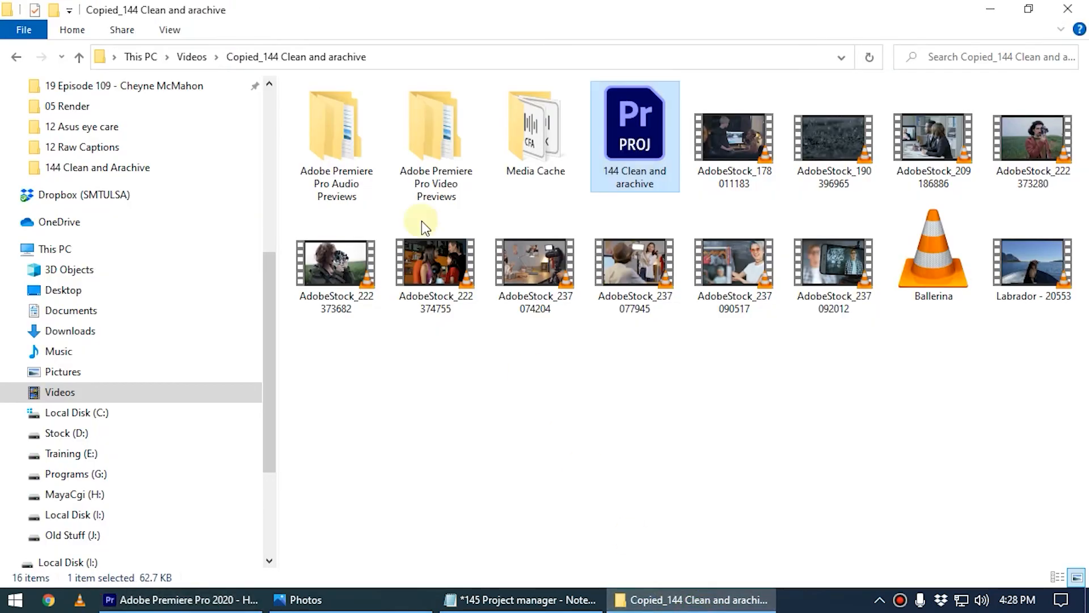
{"action": "left_click", "coordinate": [190, 56]}
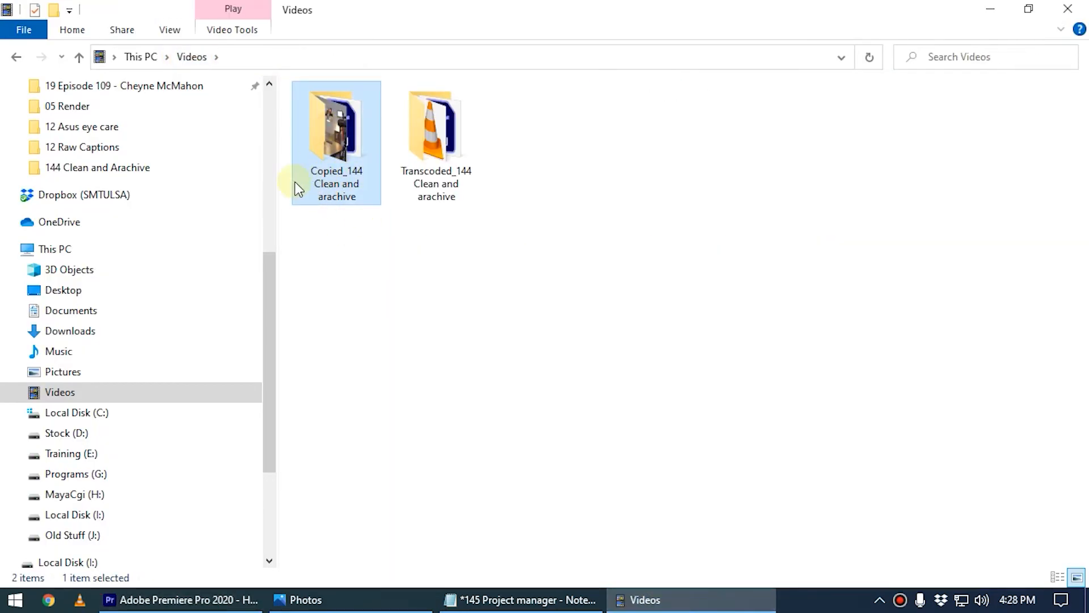
{"action": "left_click", "coordinate": [440, 169]}
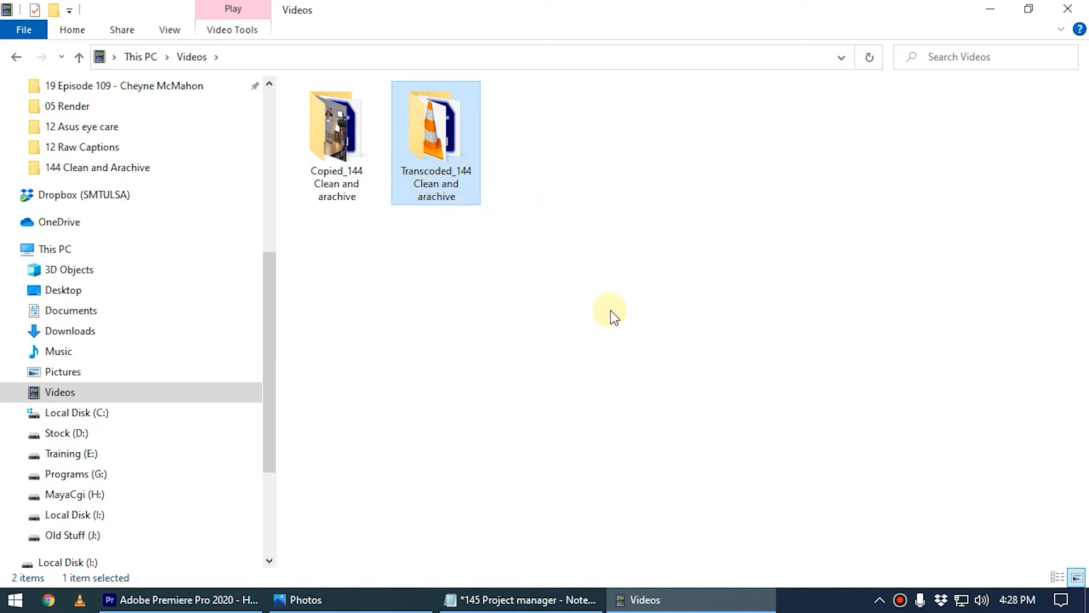
{"action": "double_click", "coordinate": [461, 151]}
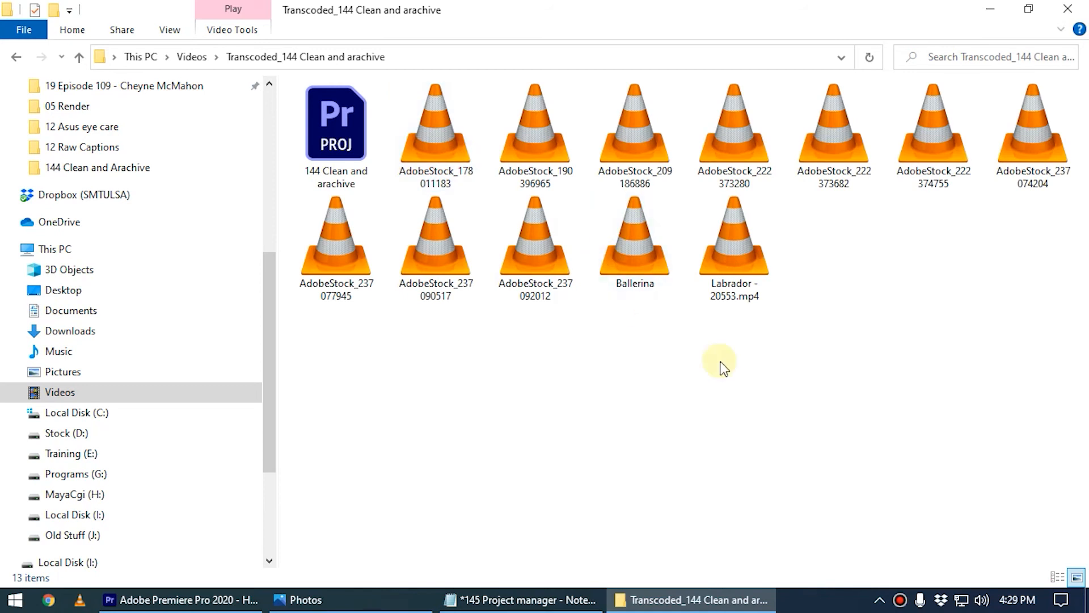
Examine the file sizes of the first transcoded AdobeStock clips in the folder.
{"action": "left_click", "coordinate": [443, 131]}
{"action": "left_click", "coordinate": [408, 250]}
{"action": "left_click", "coordinate": [418, 157]}
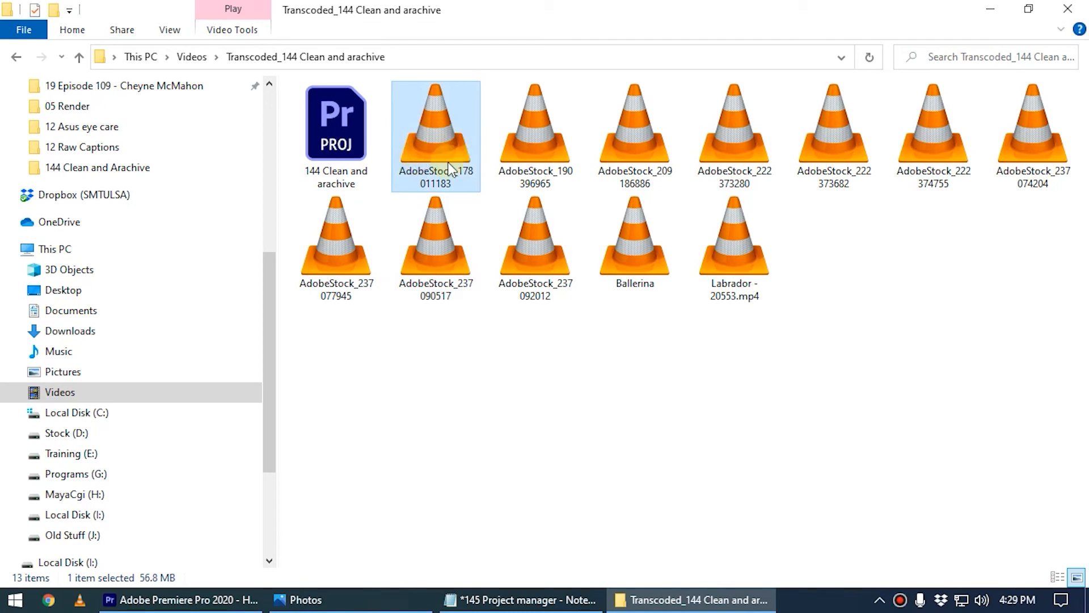
{"action": "key", "text": "Right"}
{"action": "key", "text": "Right"}
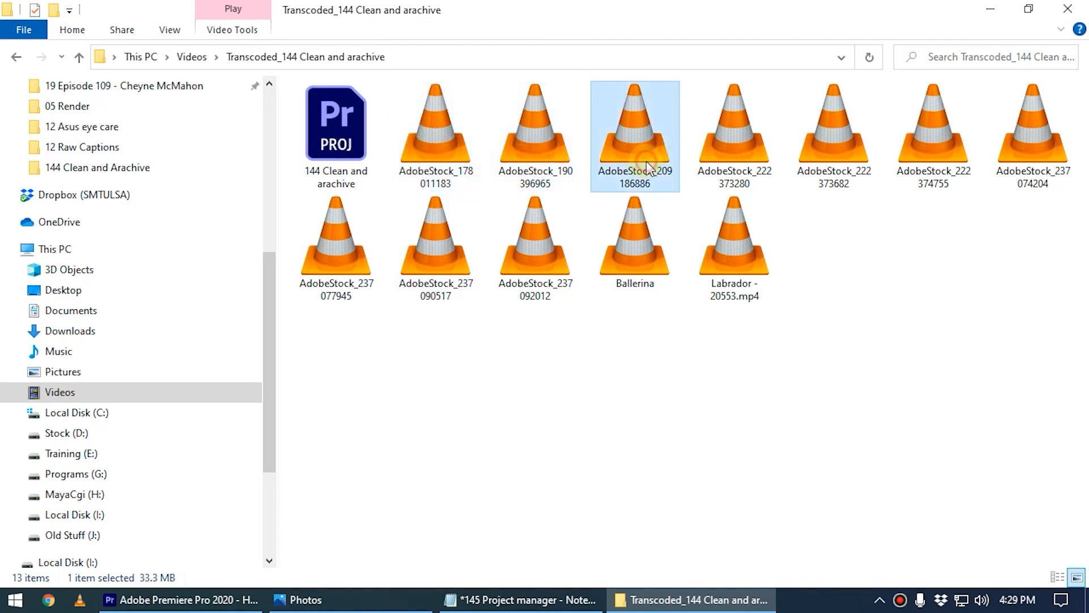
{"action": "left_click", "coordinate": [409, 139]}
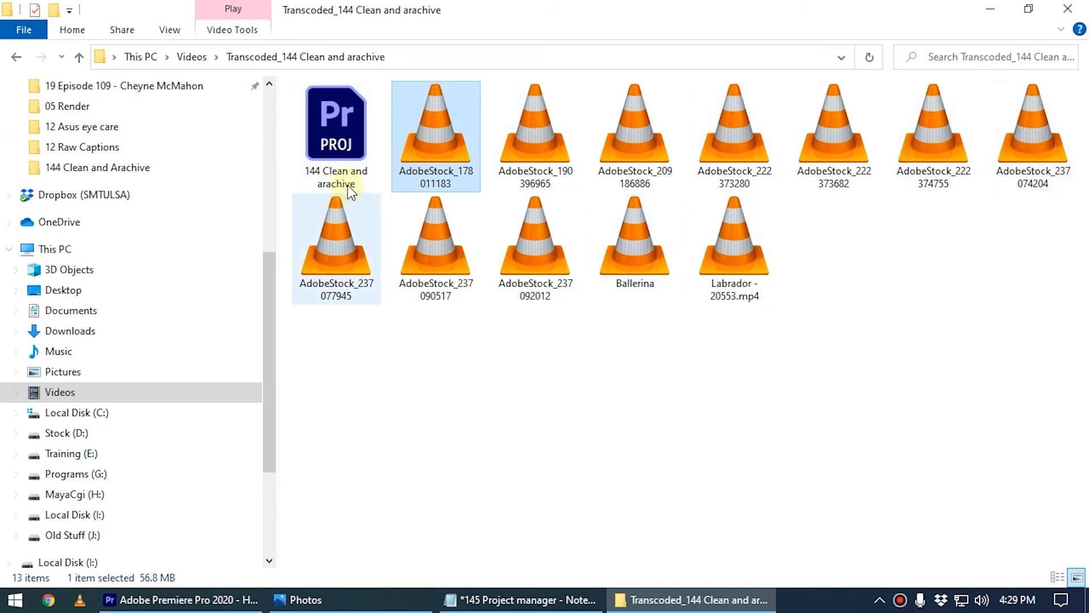
Switch back to Premiere Pro, save the original project and close all open projects.
{"action": "left_click", "coordinate": [166, 601]}
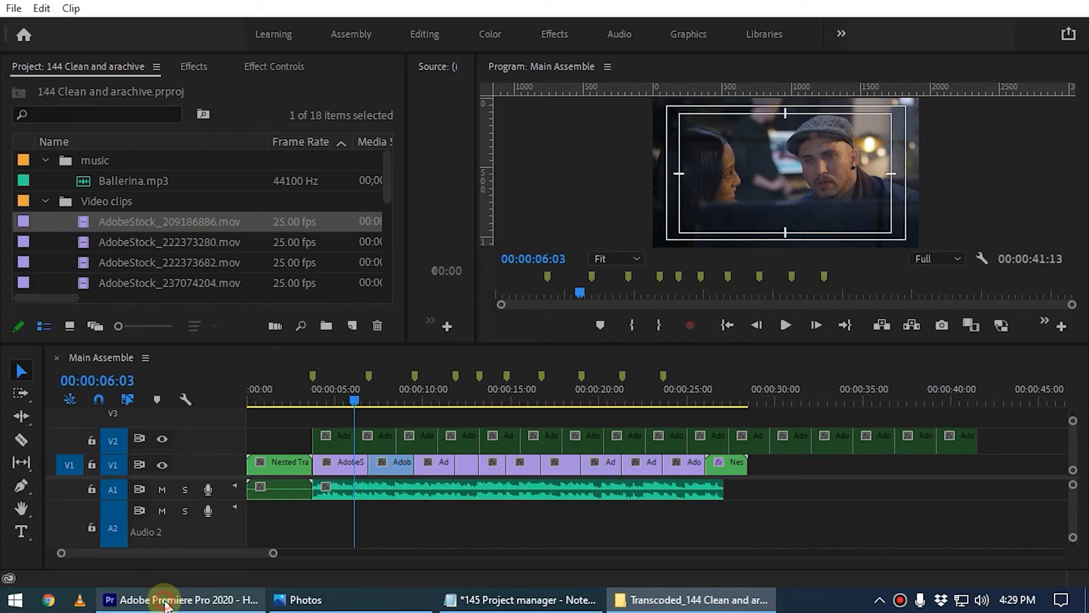
{"action": "left_click", "coordinate": [22, 9]}
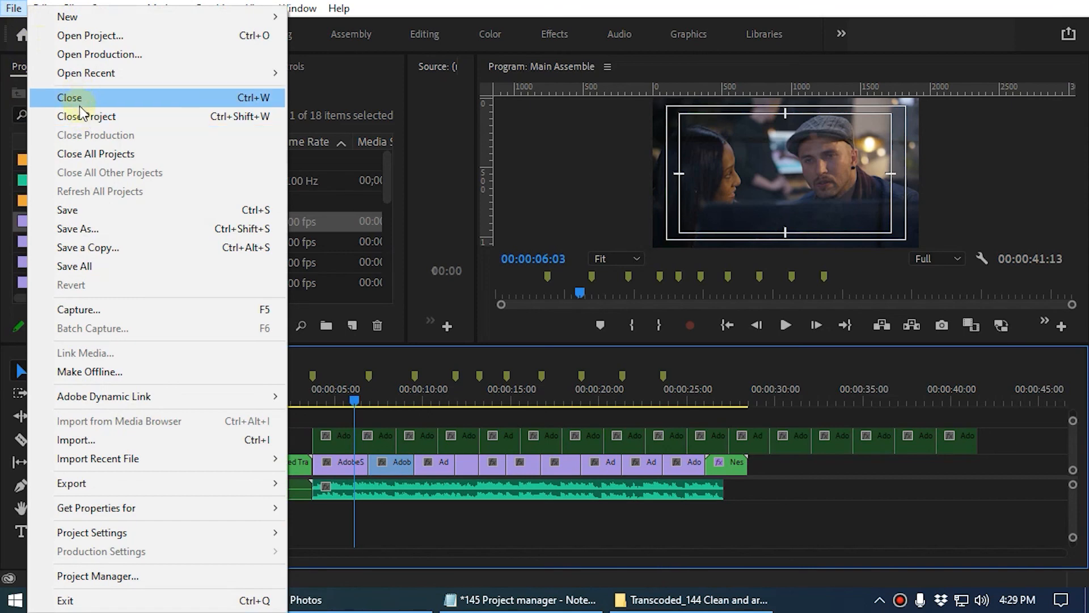
{"action": "left_click", "coordinate": [67, 210]}
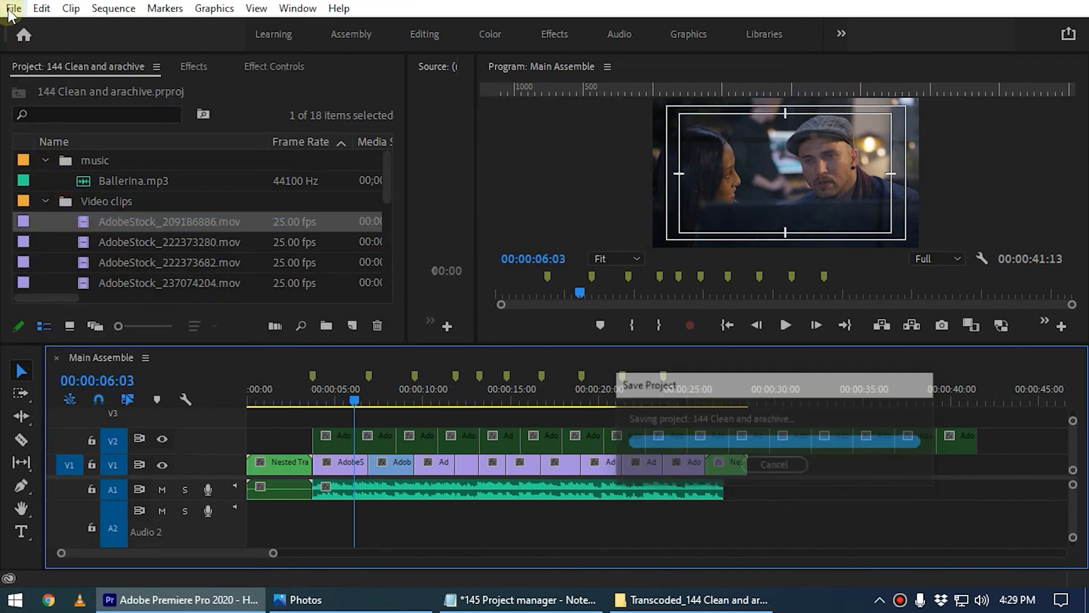
{"action": "left_click", "coordinate": [14, 8]}
{"action": "left_click", "coordinate": [104, 154]}
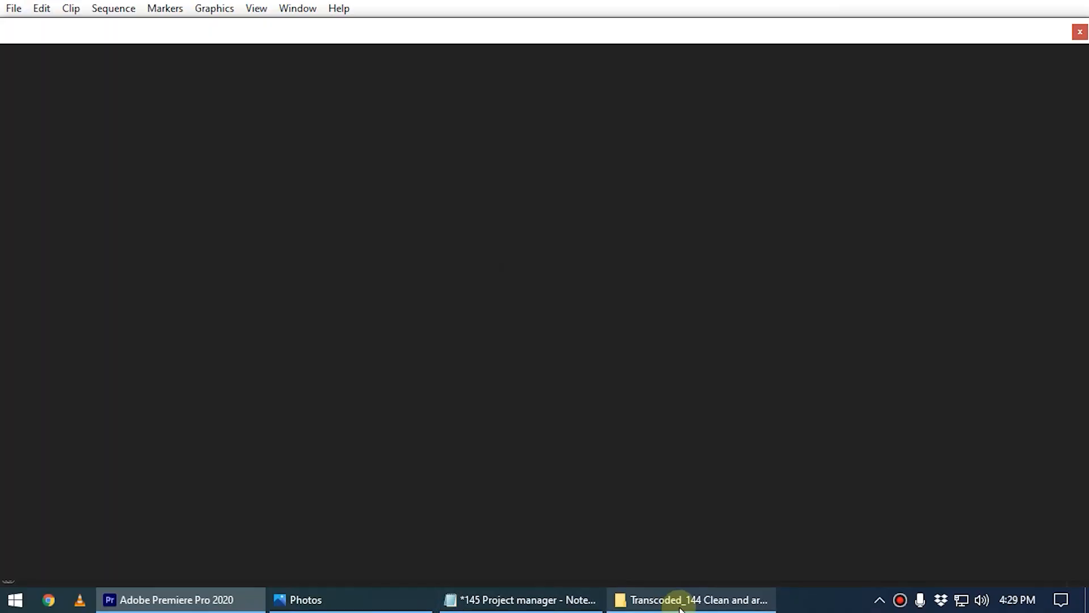
Open the 144 Clean and arachive project from the transcoded folder in File Explorer and look through its video clips.
{"action": "left_click", "coordinate": [691, 600]}
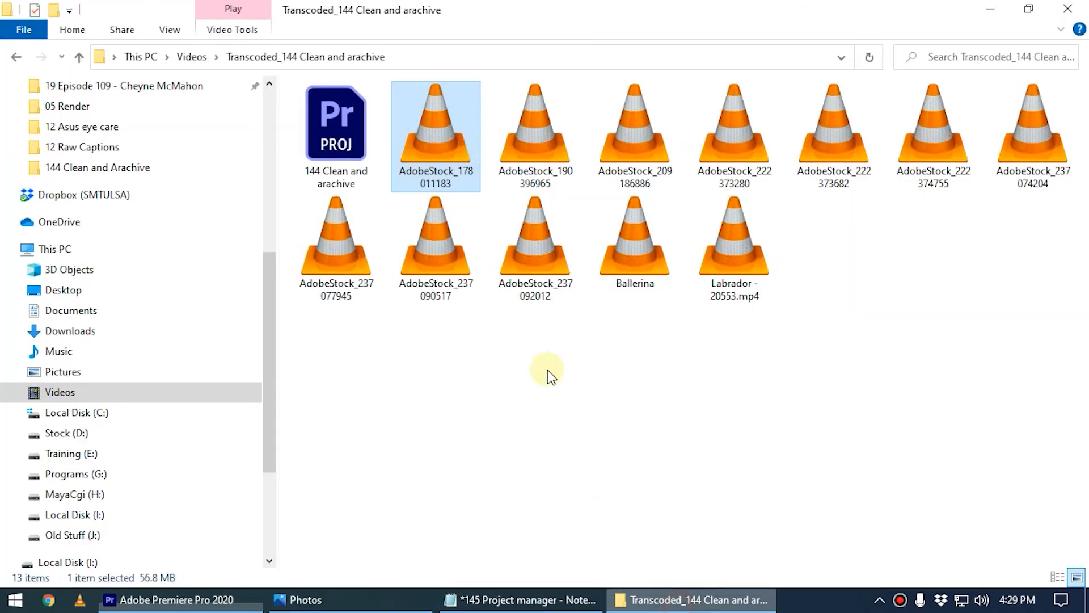
{"action": "left_click", "coordinate": [343, 136]}
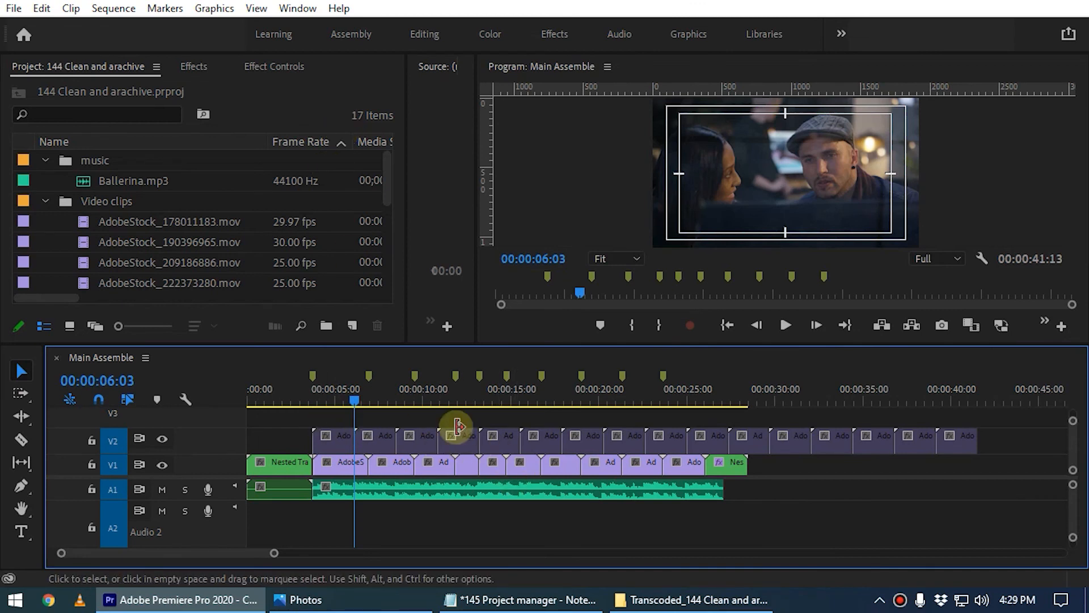
{"action": "scroll", "coordinate": [118, 236], "scroll_direction": "down", "scroll_amount": 5}
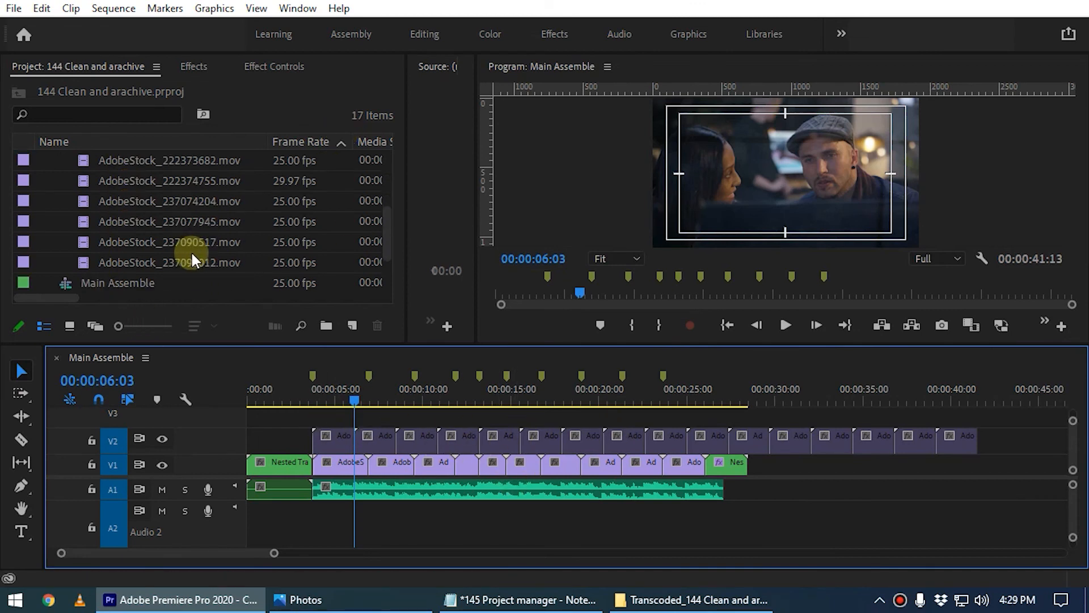
{"action": "scroll", "coordinate": [190, 251], "scroll_direction": "up", "scroll_amount": 3}
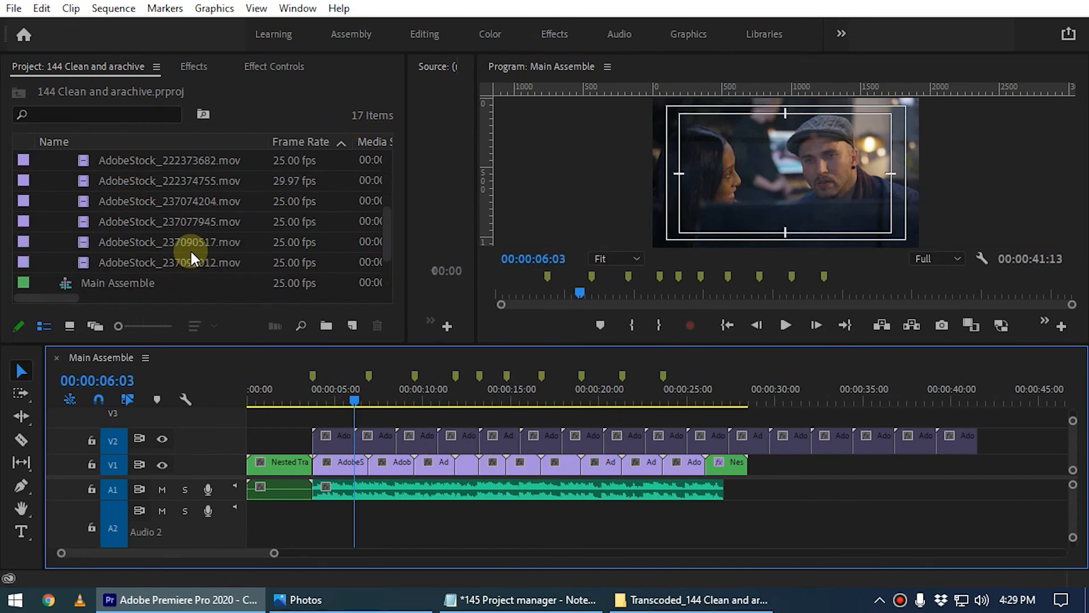
Move the last two AdobeStock clips on V1 past the final nested clip and try to extend a moved clip's edges.
{"action": "left_click", "coordinate": [681, 466]}
{"action": "left_click_drag", "start_coordinate": [681, 465], "coordinate": [932, 479]}
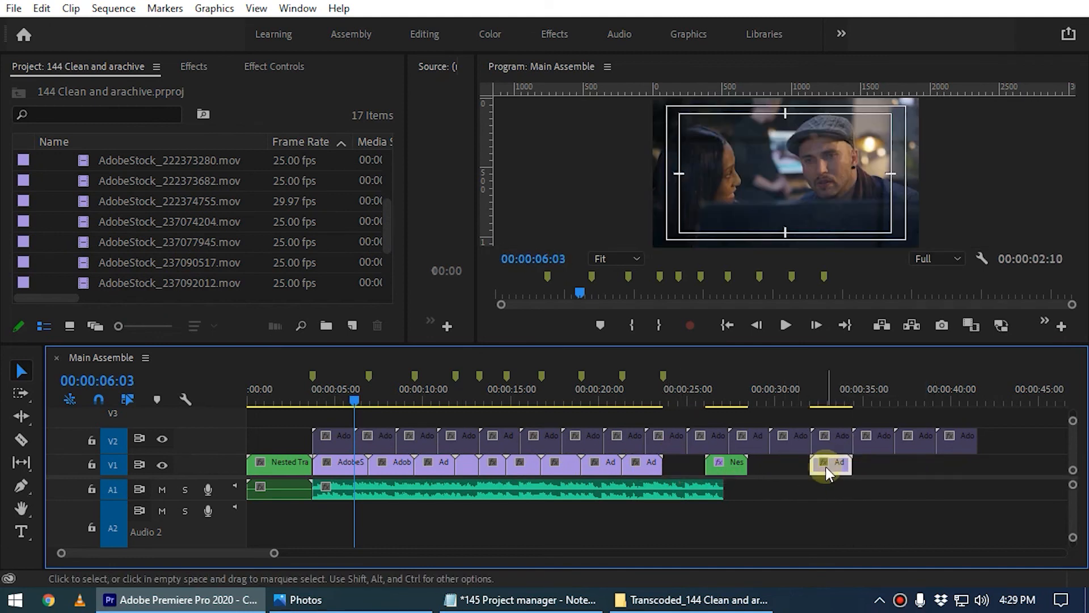
{"action": "left_click_drag", "start_coordinate": [815, 465], "coordinate": [1007, 486]}
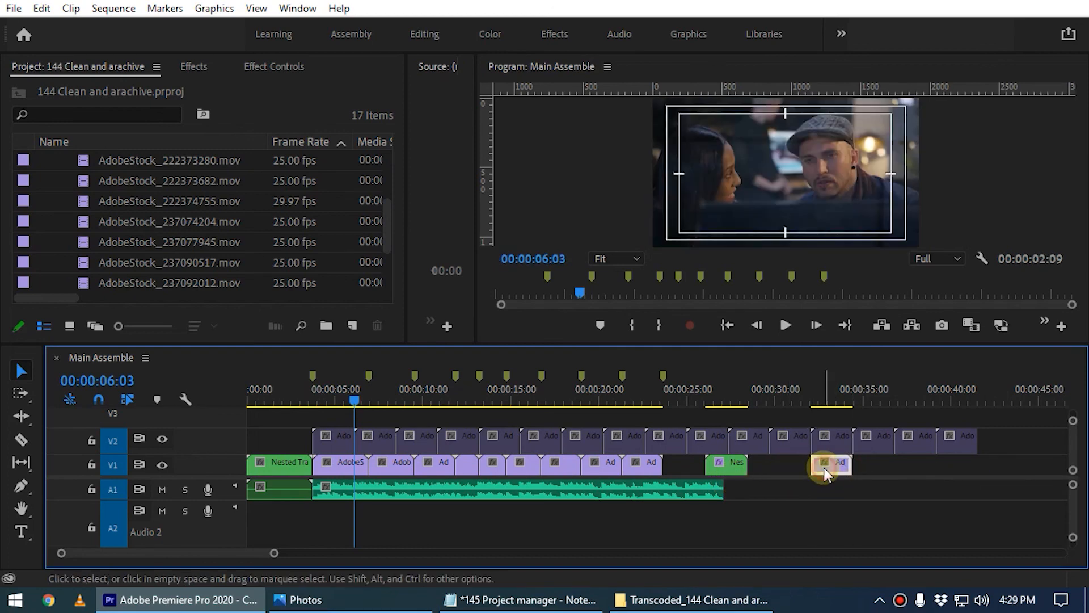
{"action": "left_click_drag", "start_coordinate": [647, 478], "coordinate": [771, 464]}
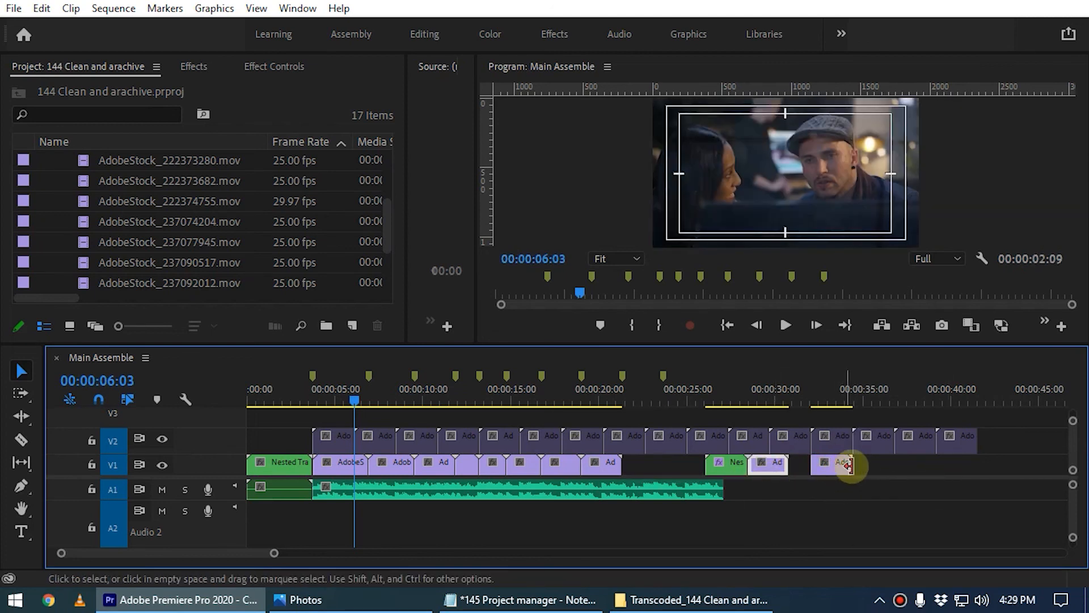
{"action": "mouse_move", "coordinate": [849, 470]}
{"action": "left_mouse_down"}
{"action": "mouse_move", "coordinate": [901, 476]}
{"action": "mouse_move", "coordinate": [863, 471]}
{"action": "left_mouse_up"}
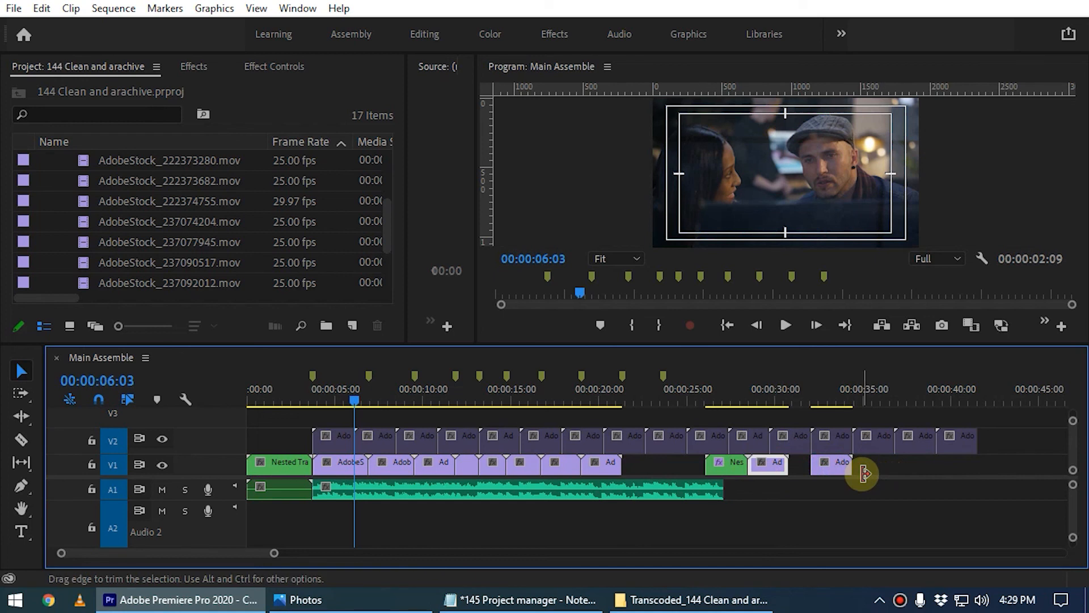